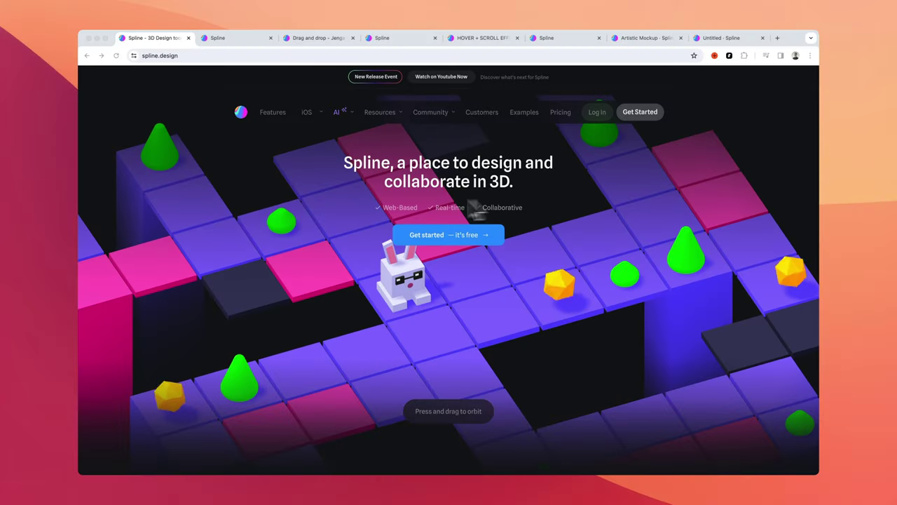
Step: Scroll the spline.design homepage past the latest examples to the 'Companies using Spline' logos
scroll(436, 299, down, 5)
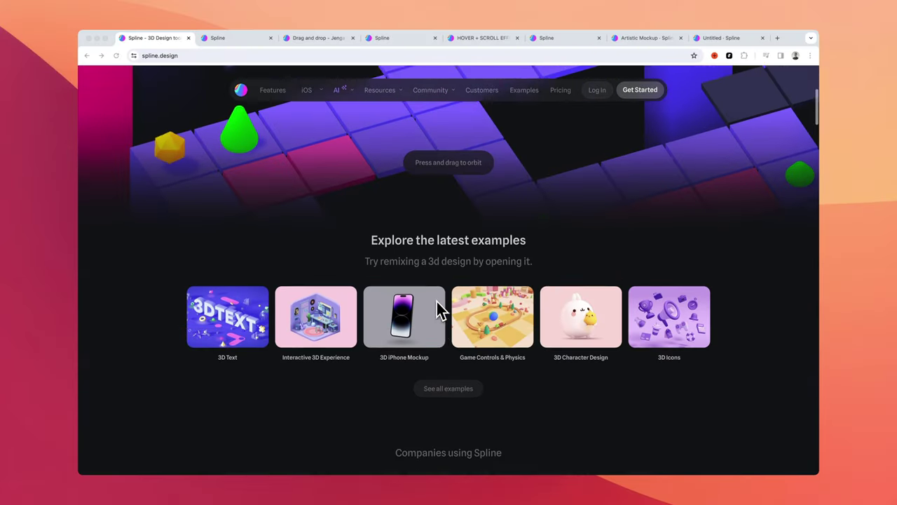
scroll(439, 300, down, 1)
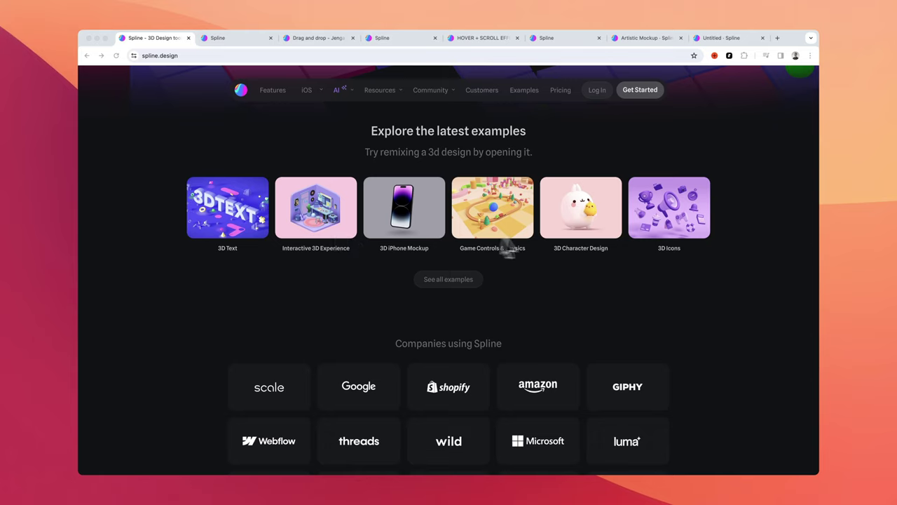
scroll(579, 248, down, 3)
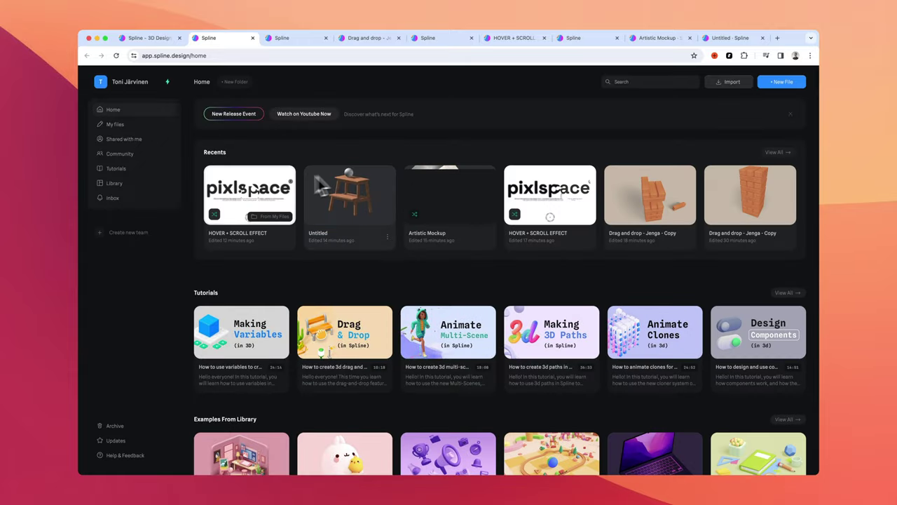
Step: Play the Artistic Mockup phone scene in the editor, then switch to the HOVER + SCROLL EFFECT page
scroll(228, 273, down, 3)
scroll(228, 277, down, 5)
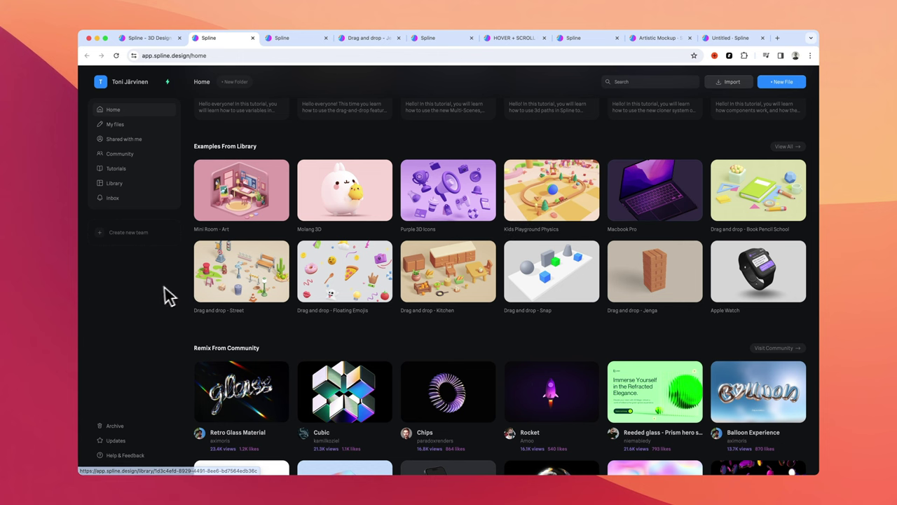
scroll(175, 293, down, 3)
scroll(190, 298, down, 1)
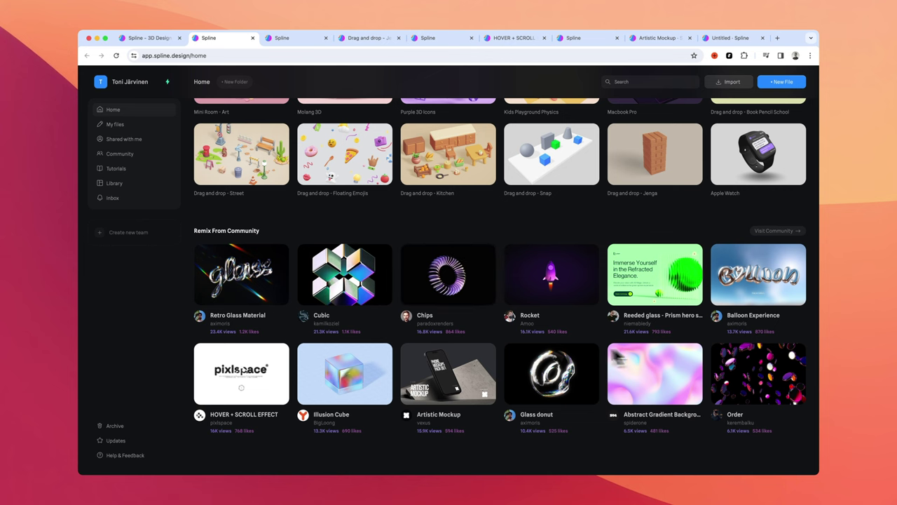
click(575, 37)
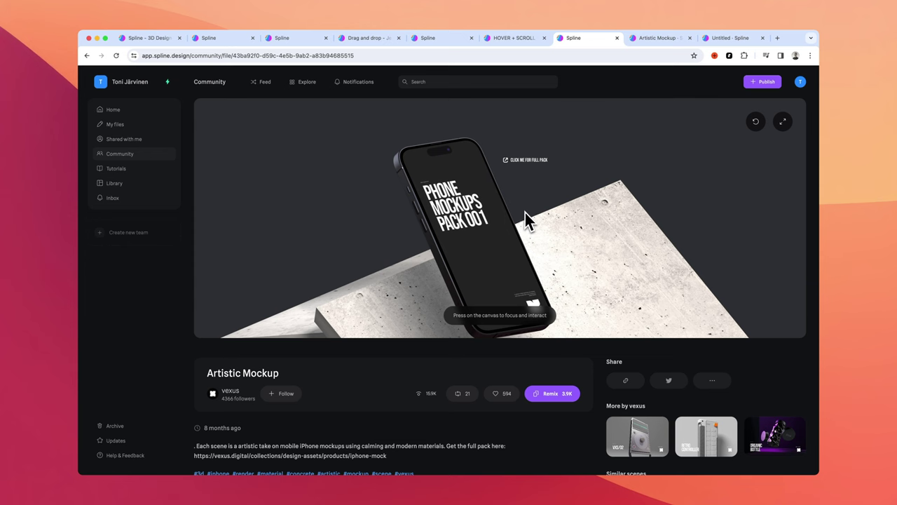
click(649, 40)
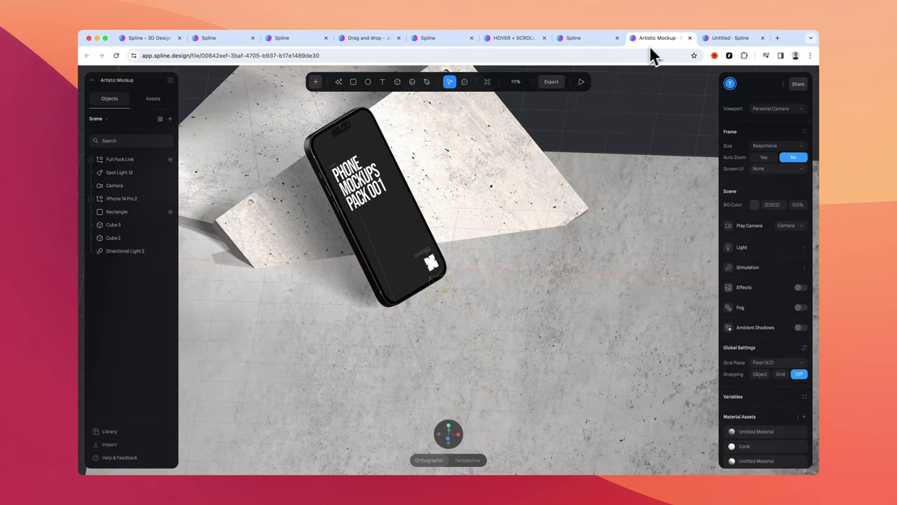
click(583, 84)
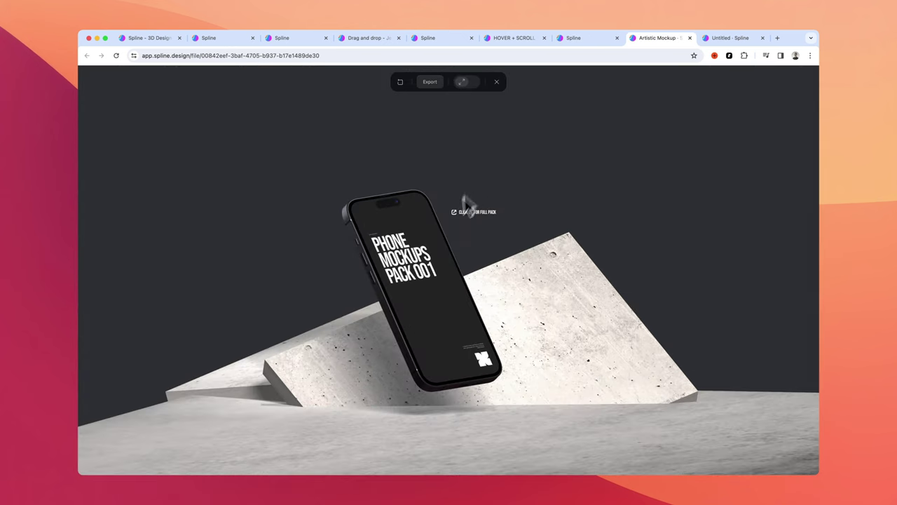
click(455, 38)
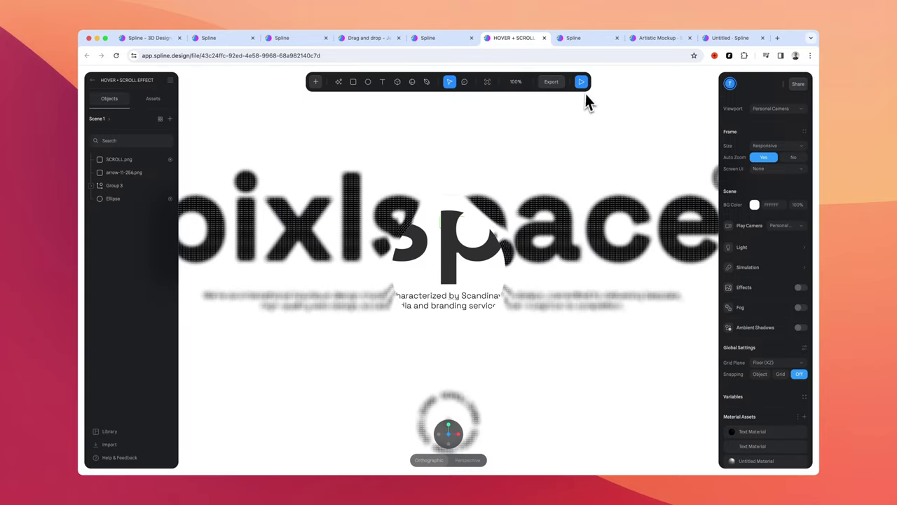
Step: Play the pixlspace scene, then switch to the Jenga drag-and-drop scene and reset it
click(581, 81)
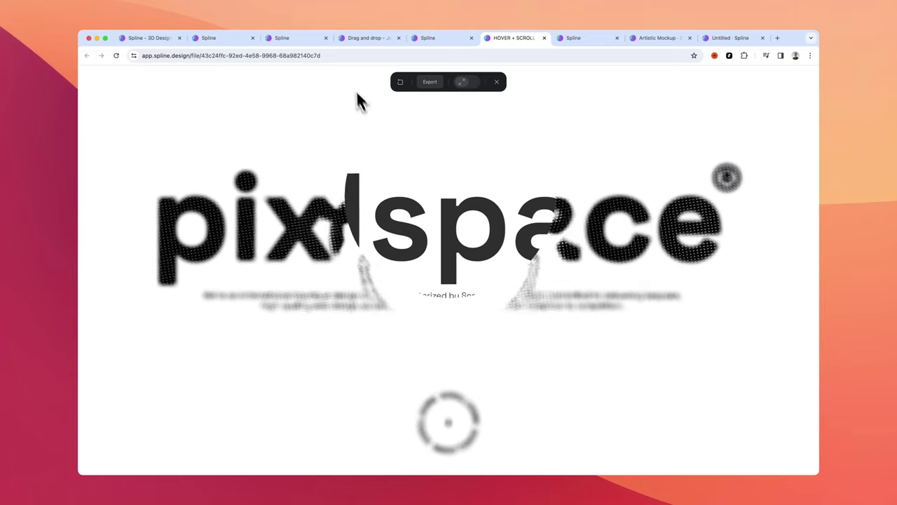
click(350, 40)
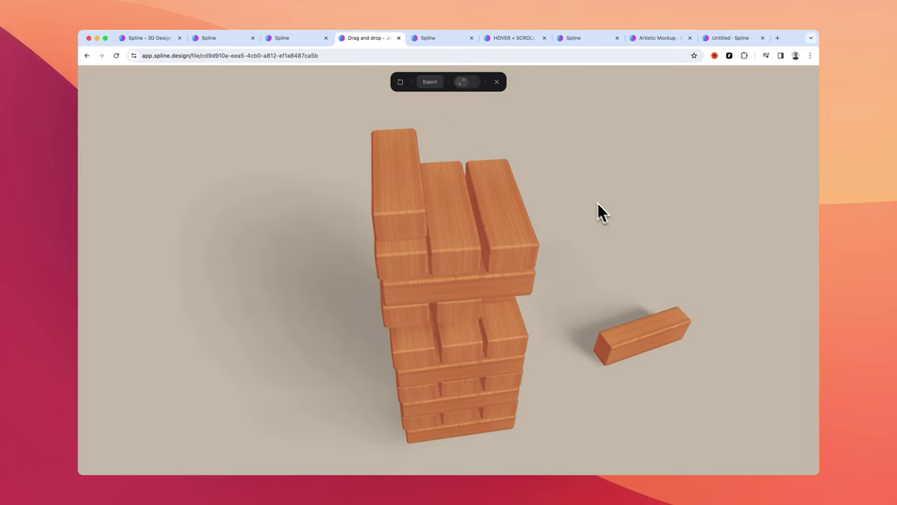
click(401, 83)
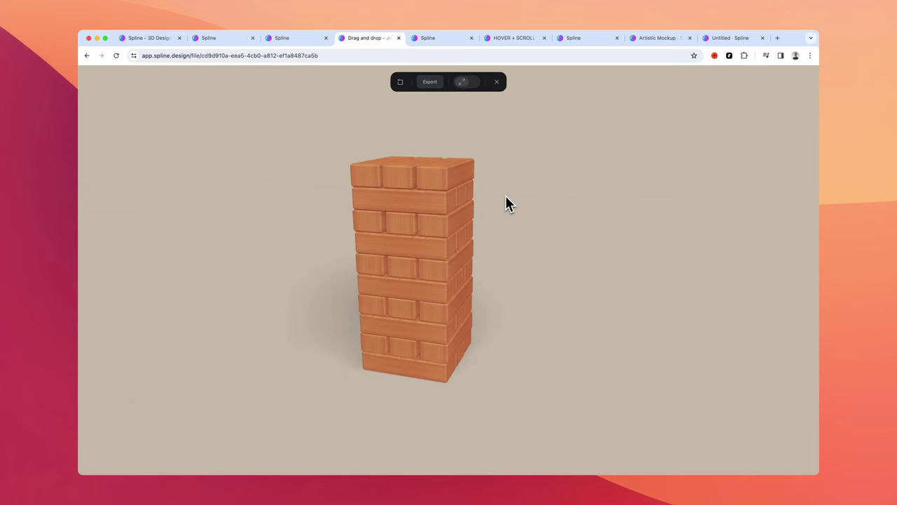
Step: Drag Jenga blocks out until the tower collapses, then return to the Spline dashboard
drag(483, 208, 448, 133)
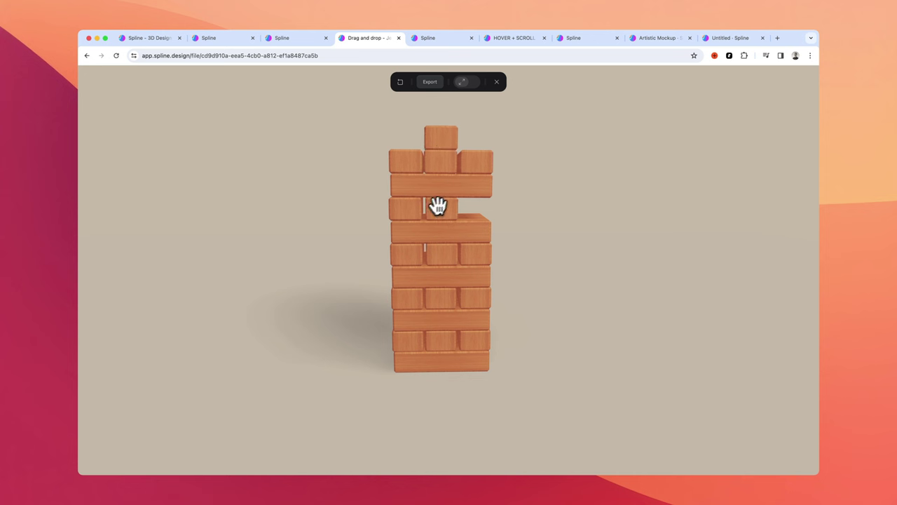
drag(408, 207, 434, 124)
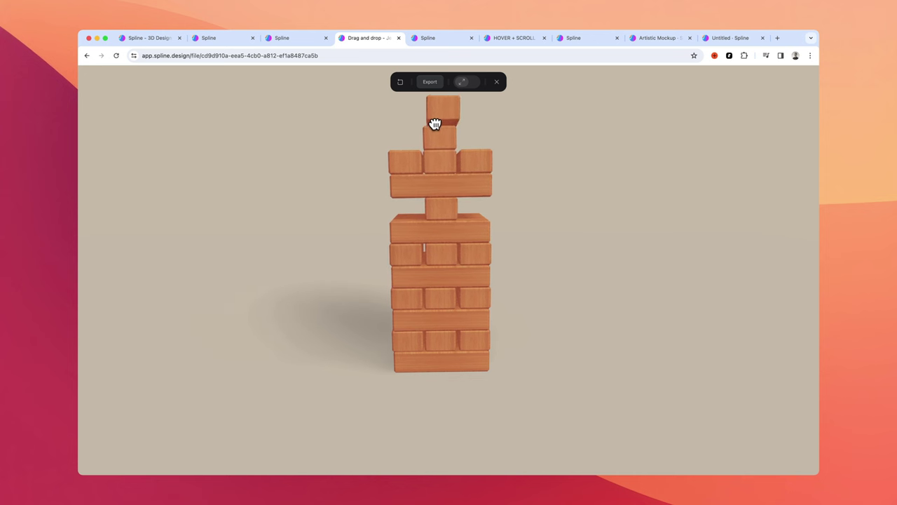
drag(443, 257, 503, 236)
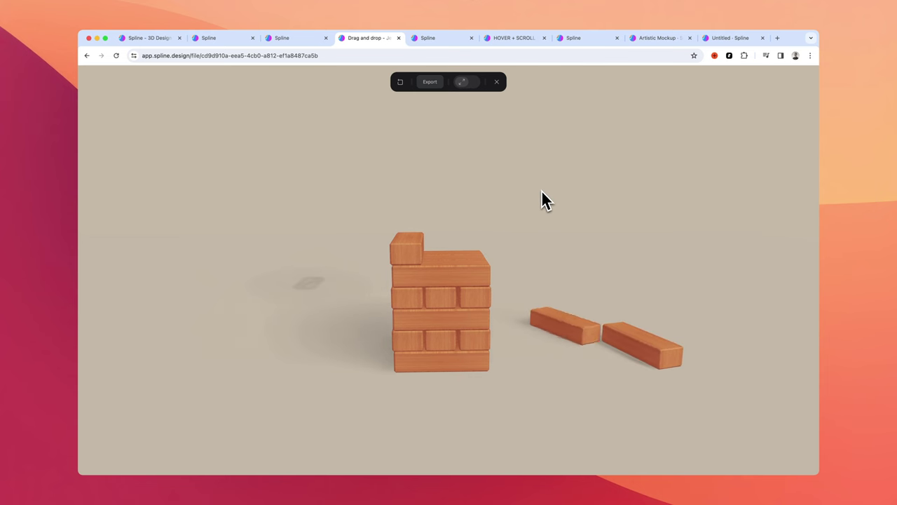
click(308, 38)
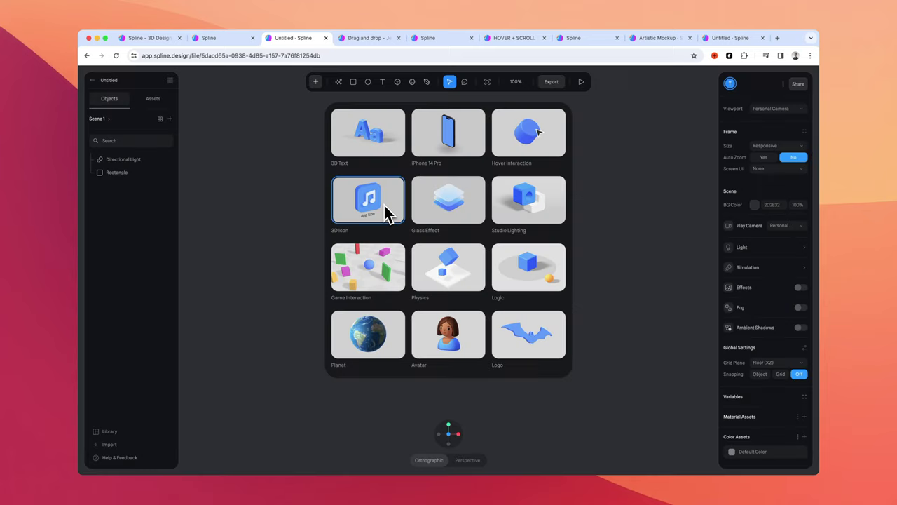
Step: Close the template gallery and delete the default rectangle and directional light
click(268, 227)
drag(285, 142, 554, 367)
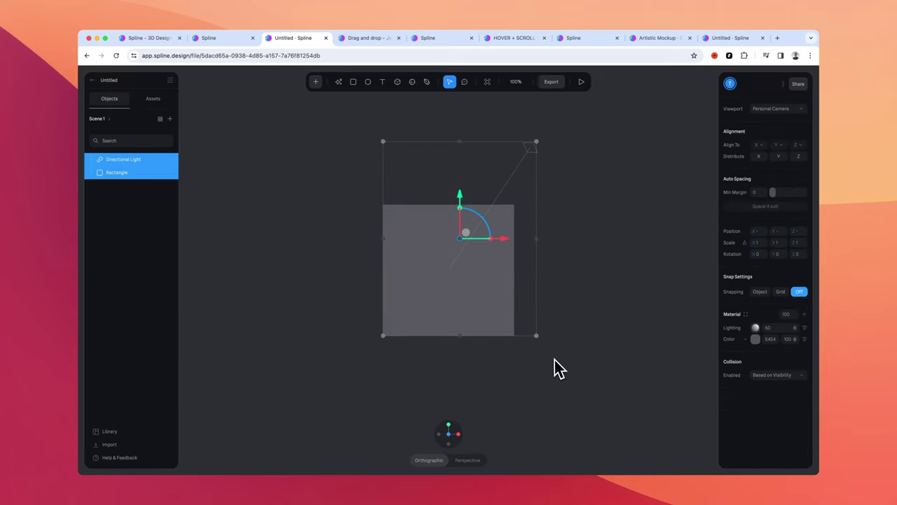
key(Delete)
click(125, 444)
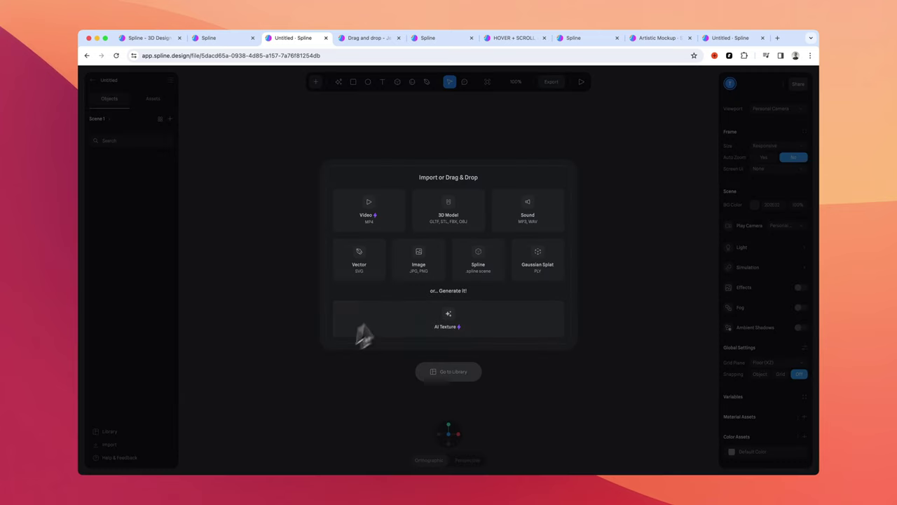
click(243, 315)
Step: Add the Realistic Ladder from the object library to the empty scene
click(137, 433)
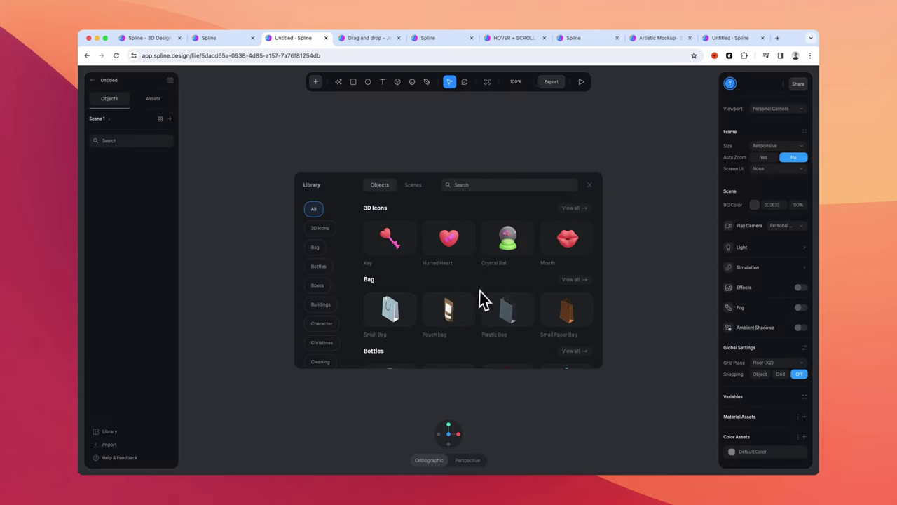
scroll(483, 300, down, 15)
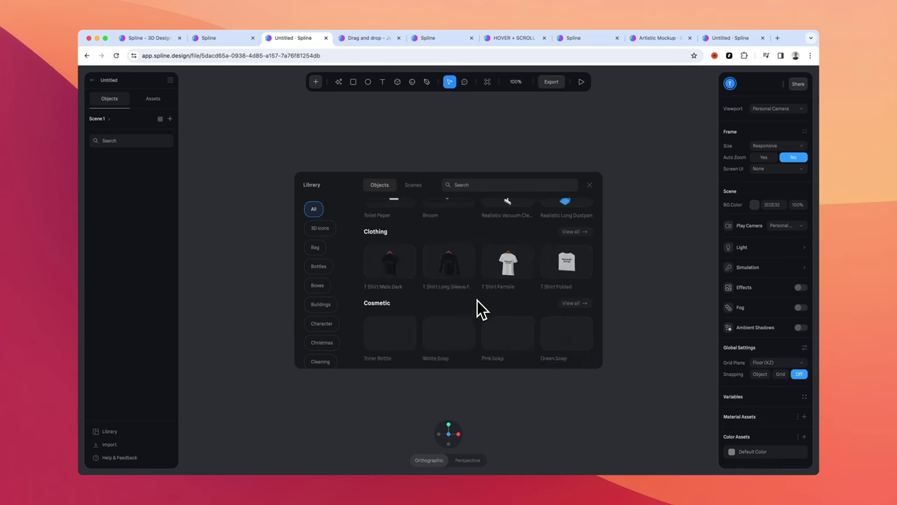
scroll(477, 300, down, 15)
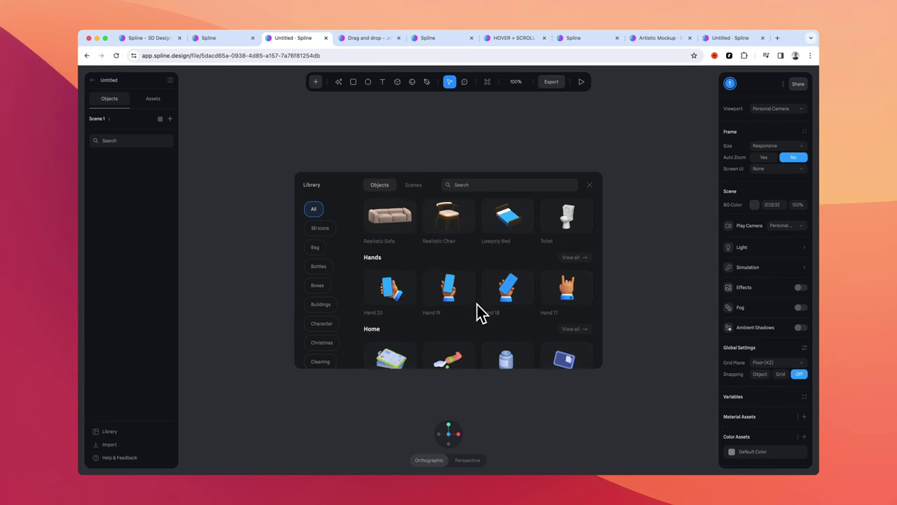
scroll(476, 312, down, 6)
drag(561, 291, 470, 288)
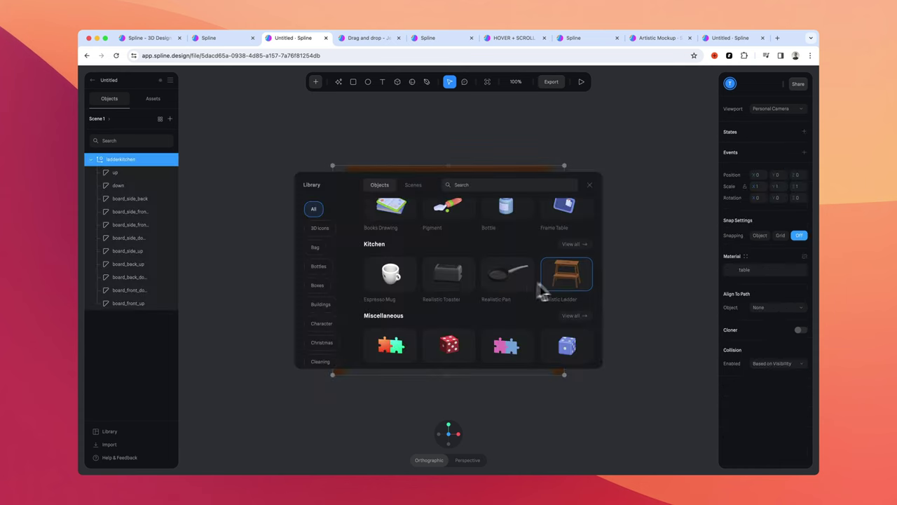
click(590, 187)
drag(613, 213, 494, 200)
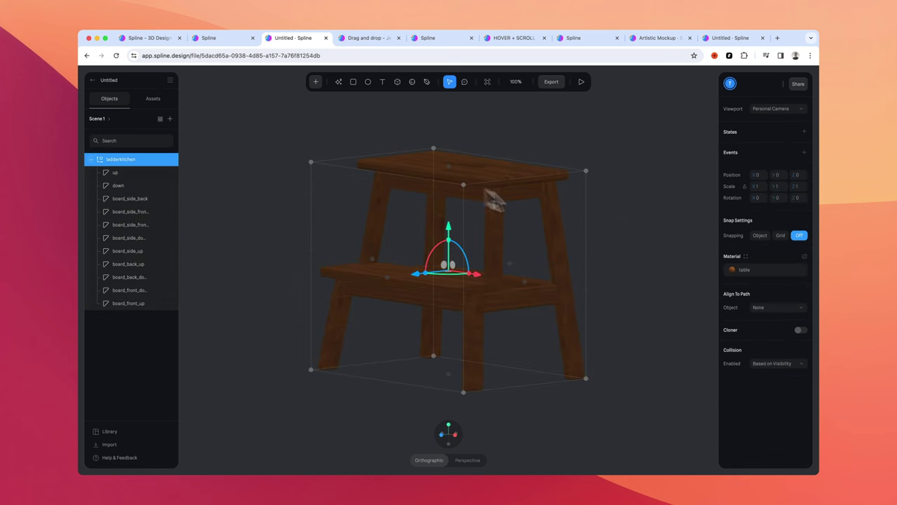
Step: Give the ladder's table material a lighter wood colour
click(740, 271)
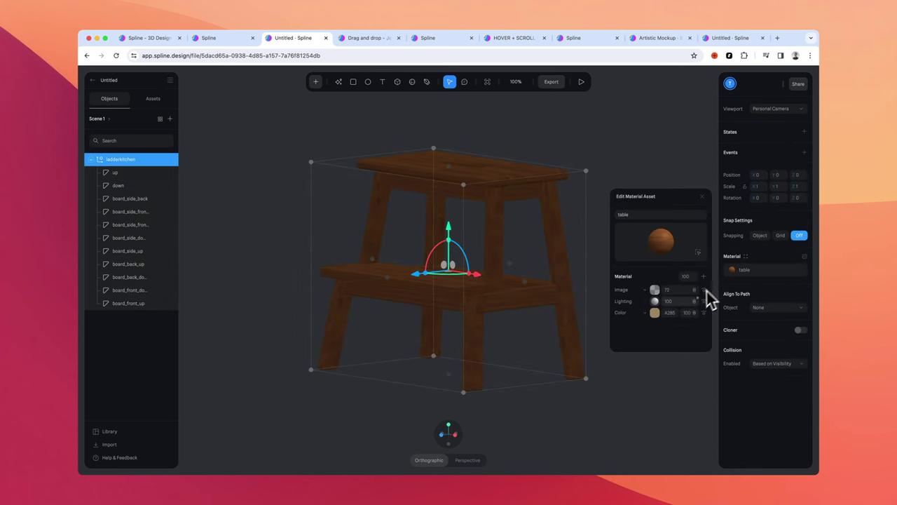
click(655, 313)
click(643, 332)
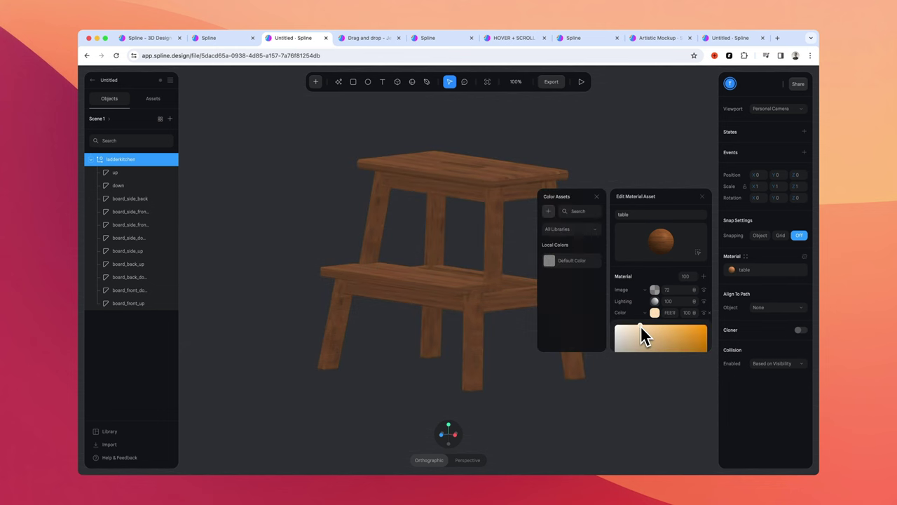
click(347, 133)
Step: Add a point light and move it above the stool's upper left
click(315, 81)
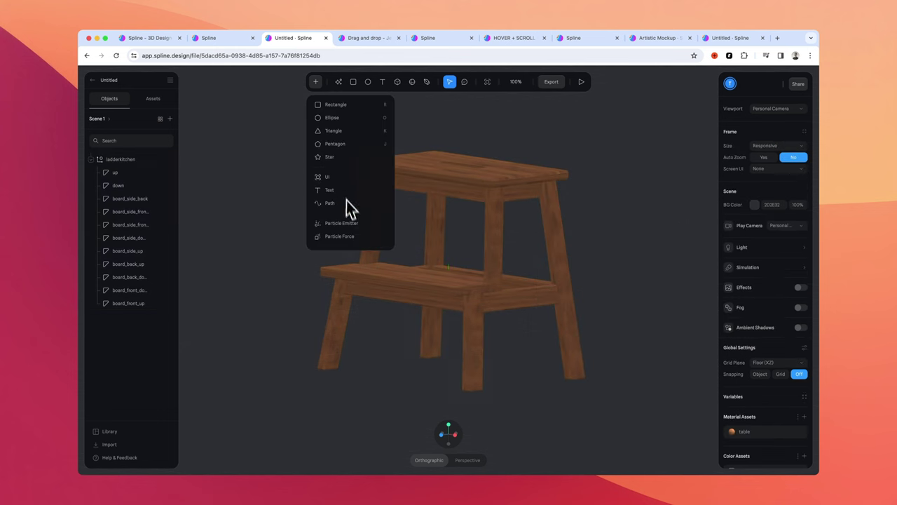
scroll(350, 214, down, 10)
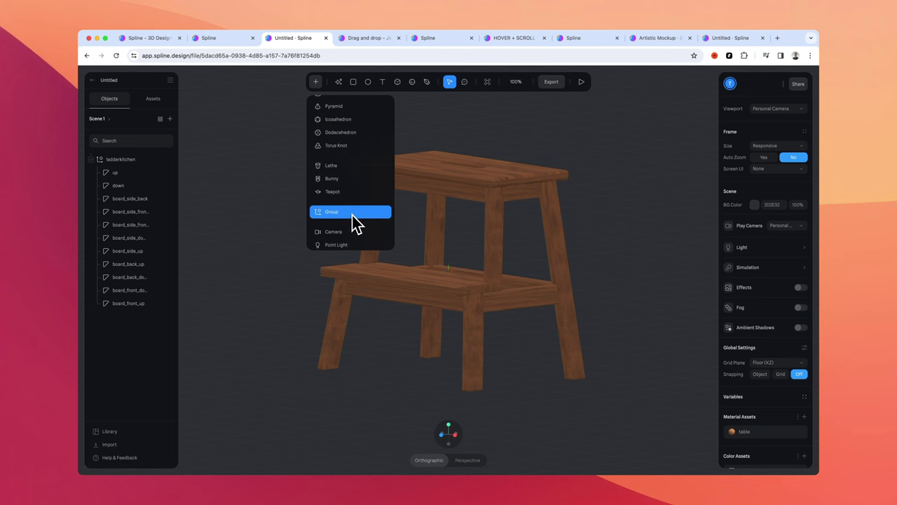
scroll(352, 223, down, 2)
click(354, 216)
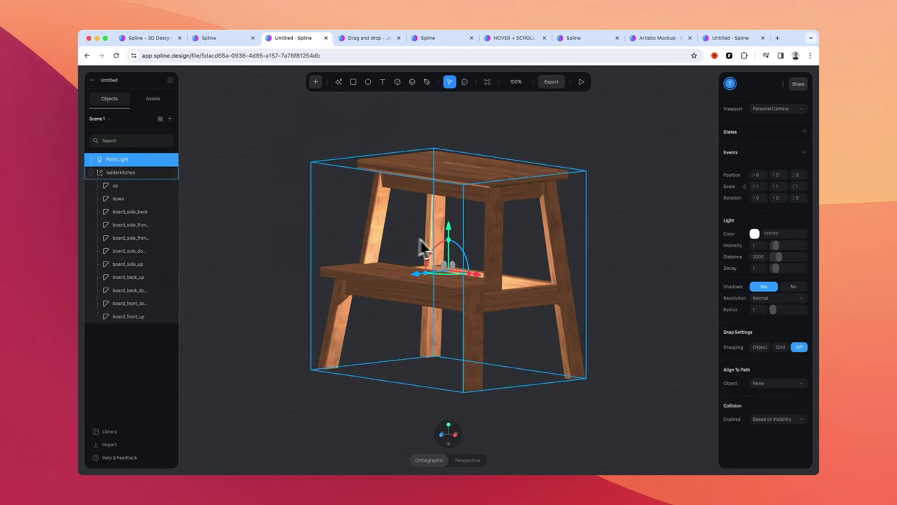
drag(450, 237, 494, 79)
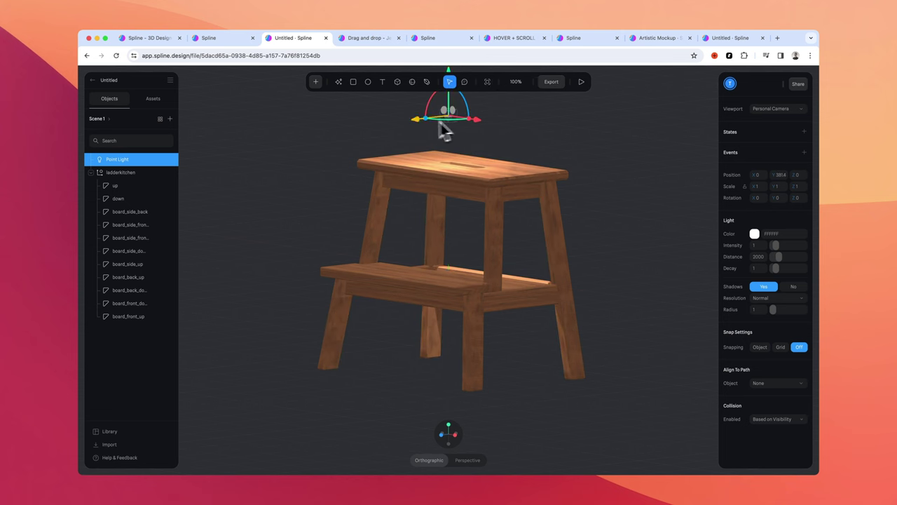
drag(443, 130, 308, 156)
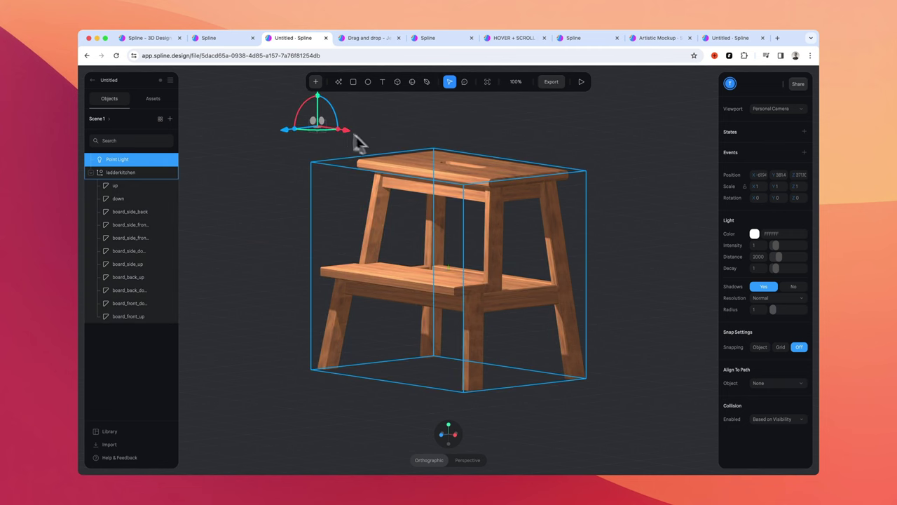
Step: Set the stool's table material colour to white (FFFFFF) and preview the scene in play mode
click(480, 183)
click(749, 275)
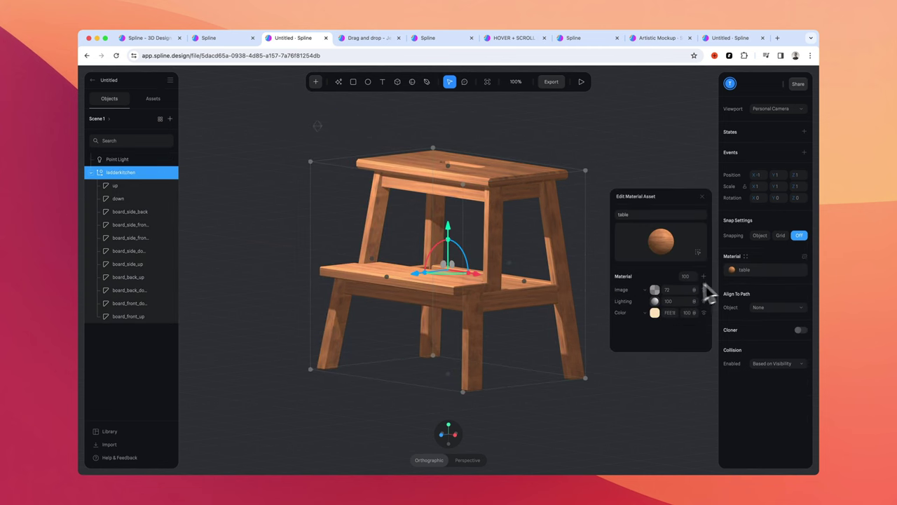
click(655, 311)
drag(641, 330, 621, 298)
click(598, 120)
click(581, 81)
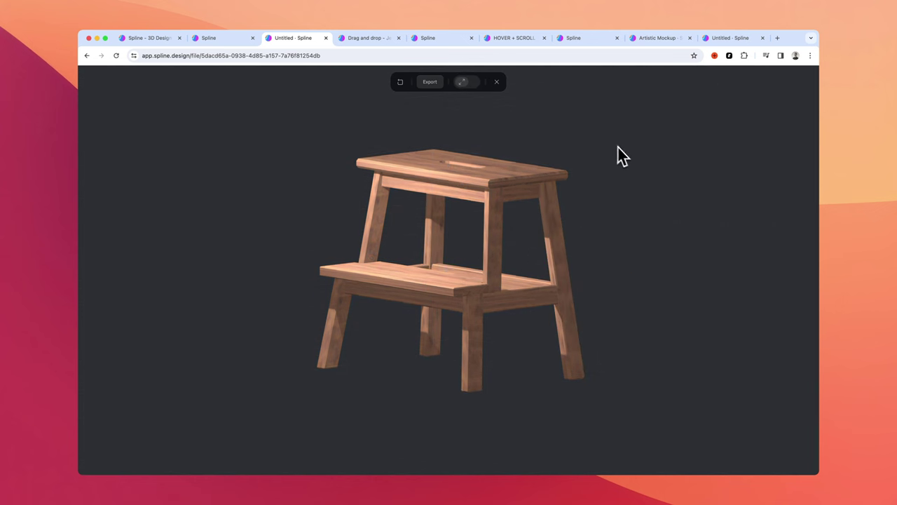
drag(617, 156, 378, 169)
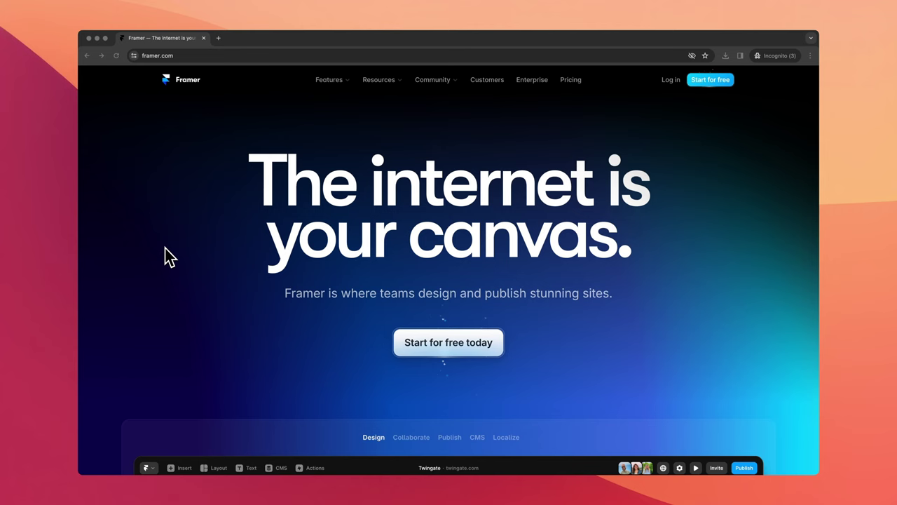
Step: View the Collaborate, Publish, CMS and Localize feature previews on framer.com
click(149, 112)
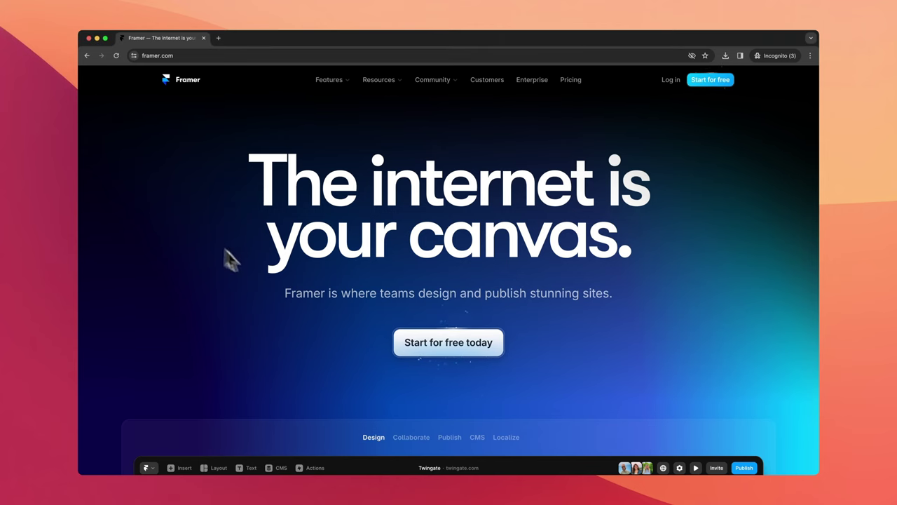
scroll(599, 359, down, 5)
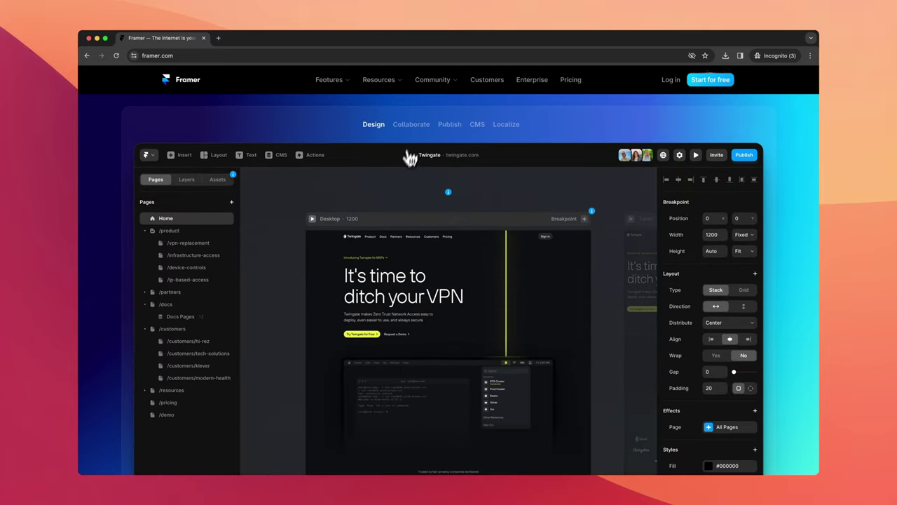
click(414, 131)
click(451, 130)
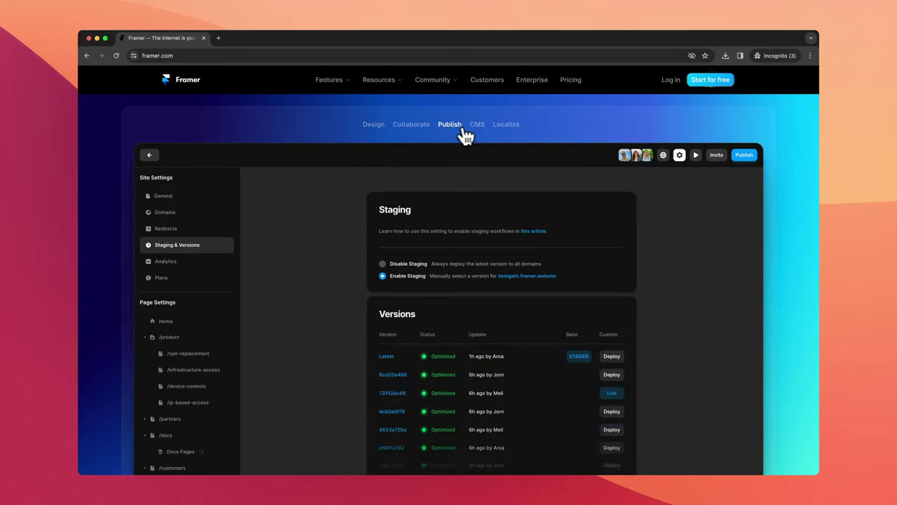
click(482, 128)
click(506, 126)
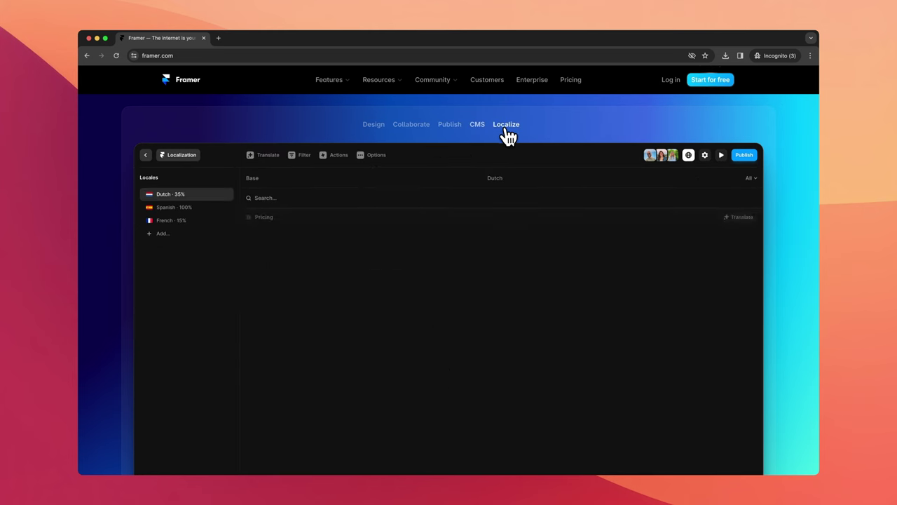
Step: Show the Effects feature description and continue down to the CMS and SEO section
scroll(247, 311, down, 10)
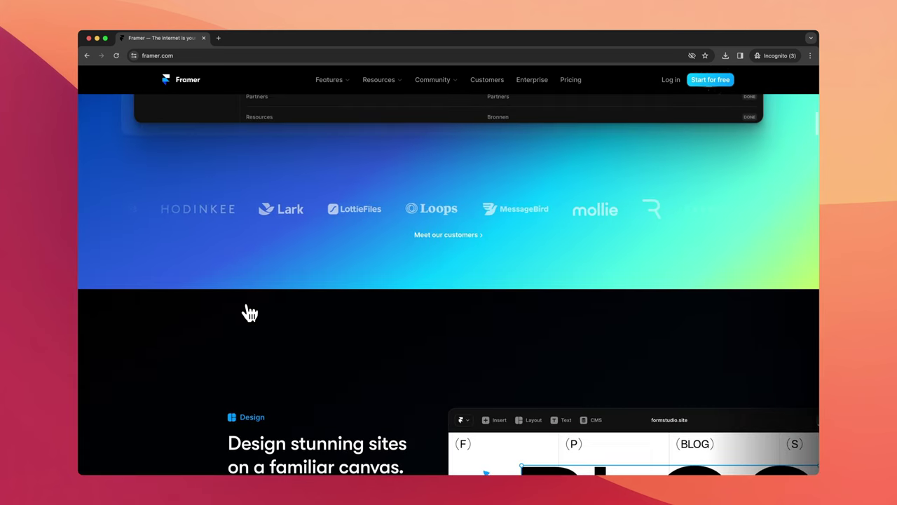
scroll(249, 313, down, 5)
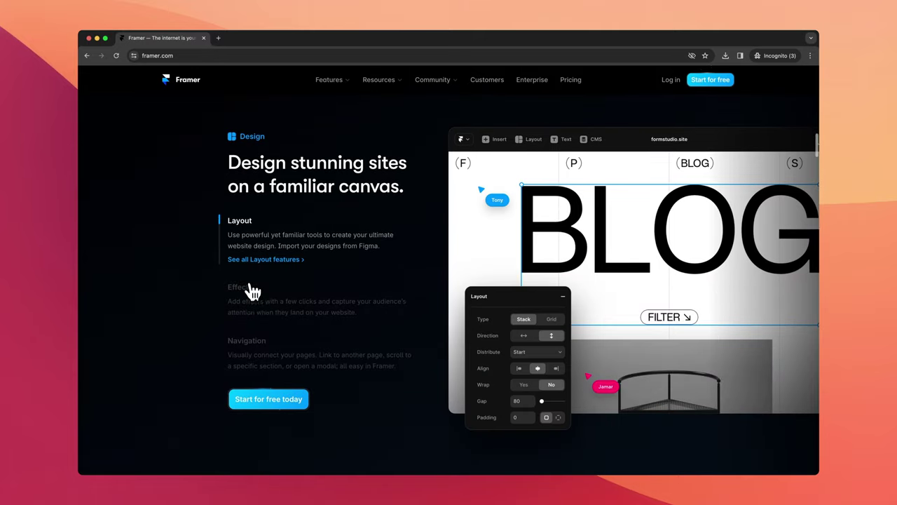
click(226, 317)
scroll(194, 316, down, 10)
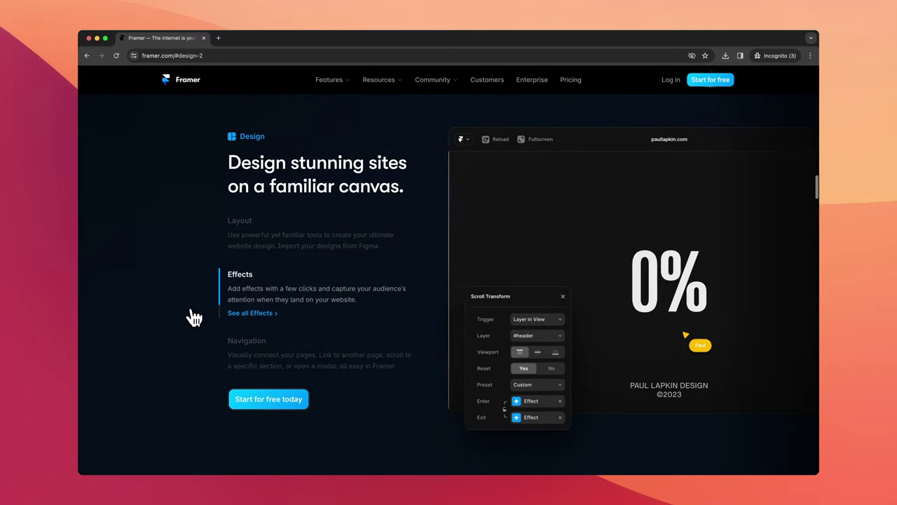
scroll(194, 317, down, 10)
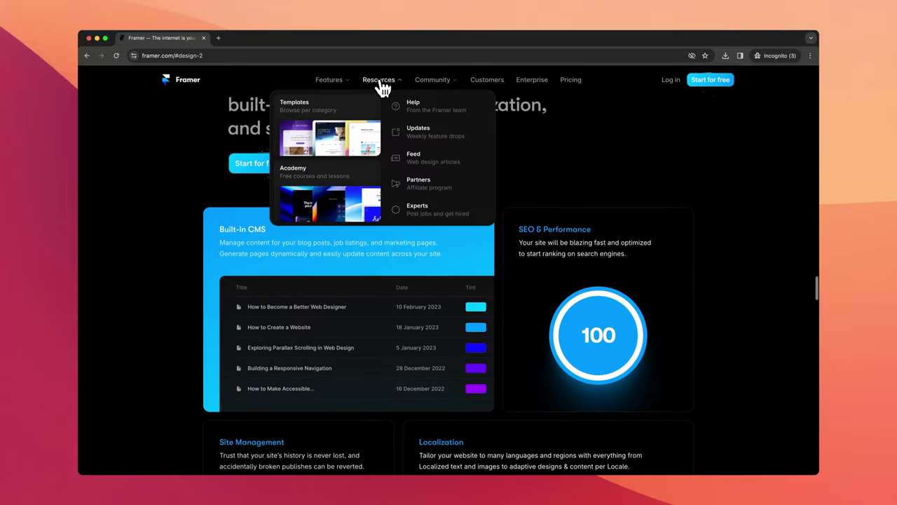
mouse_move(347, 90)
mouse_move(425, 89)
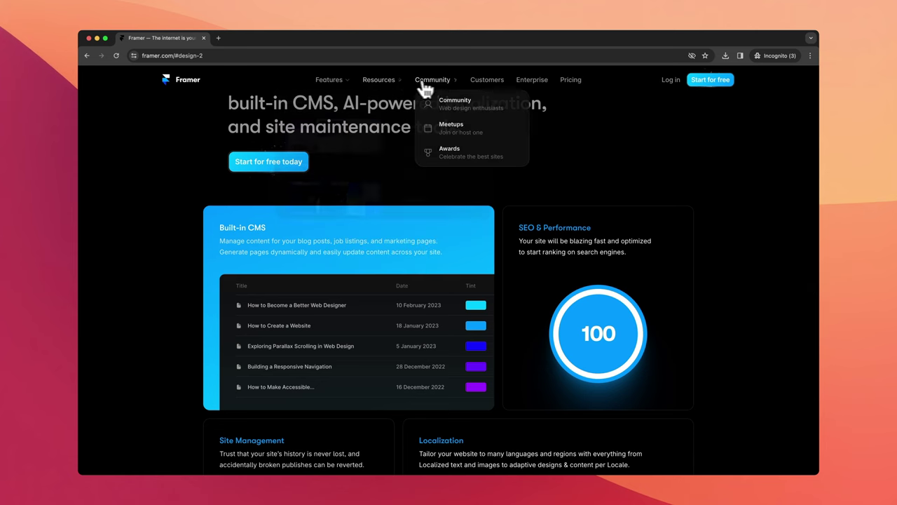
Step: Browse Framer Community's Announcements, Resources and Tutorials pages in a new tab, then return to framer.com
click(450, 103)
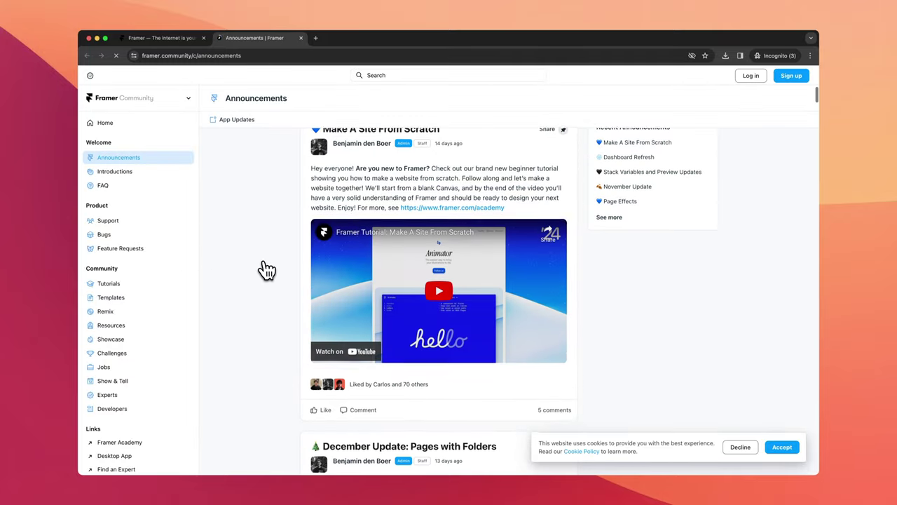
scroll(265, 270, down, 10)
scroll(265, 270, down, 5)
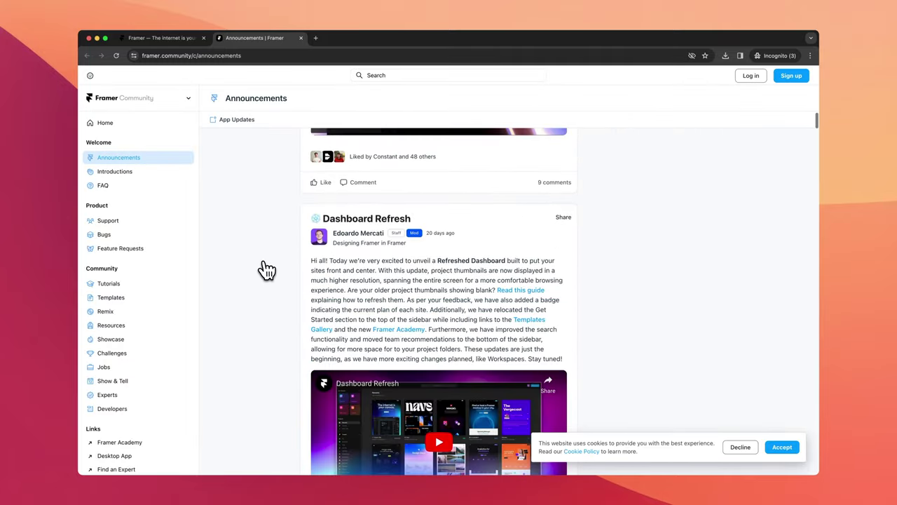
click(111, 325)
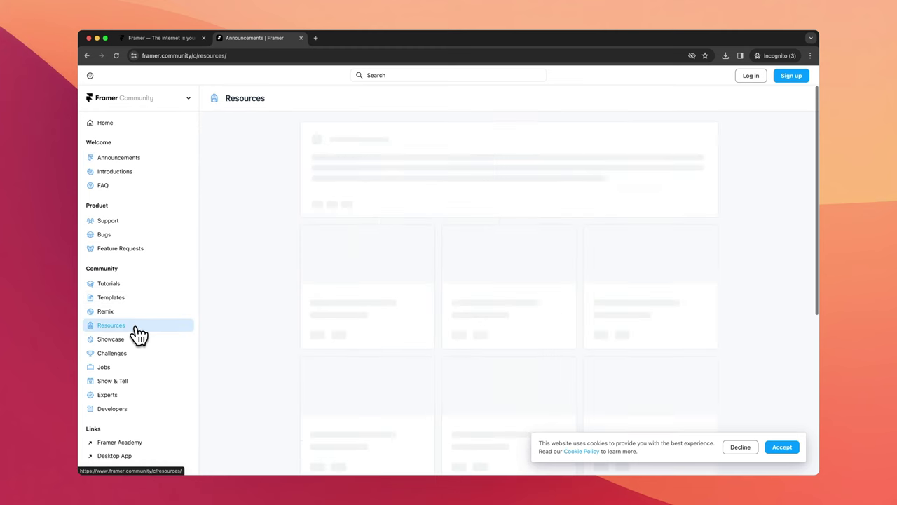
scroll(268, 320, down, 4)
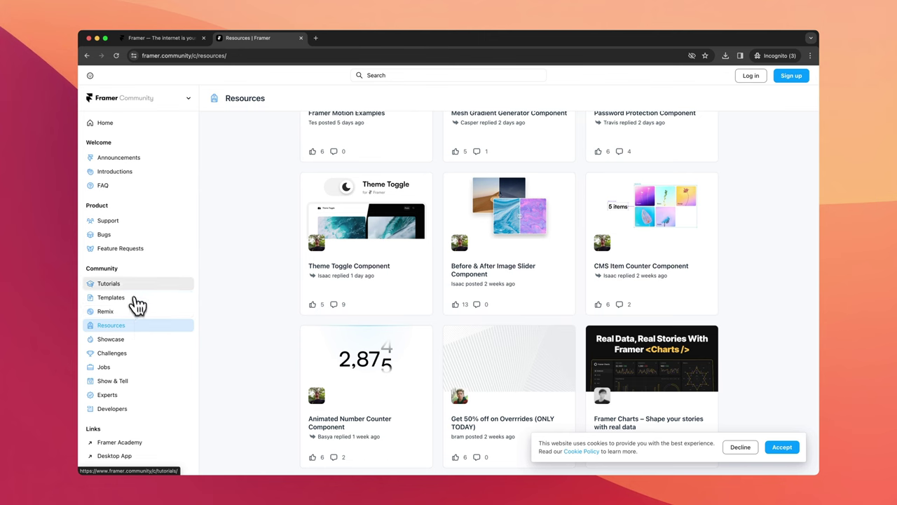
click(135, 289)
scroll(518, 245, down, 8)
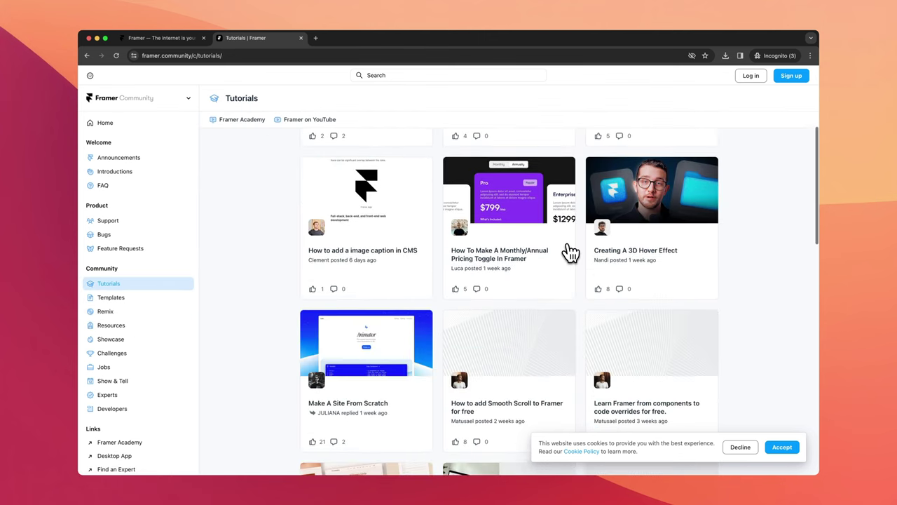
scroll(517, 254, down, 4)
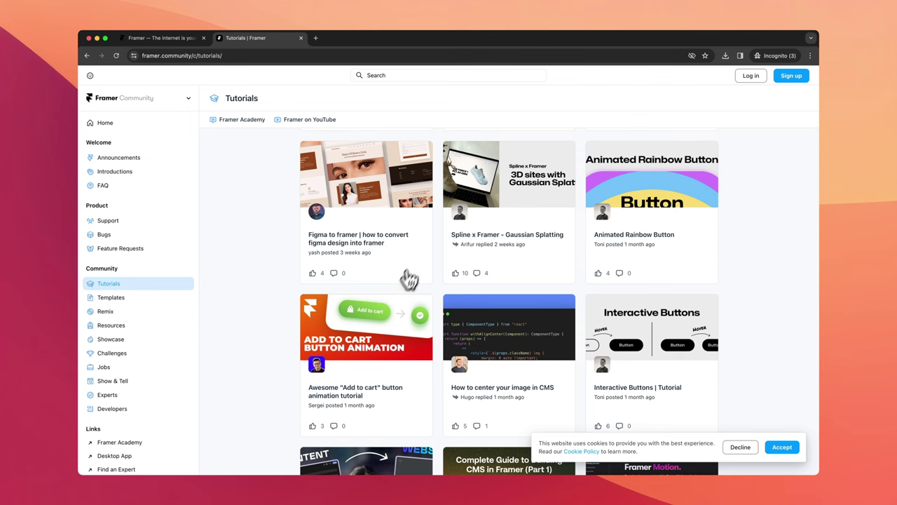
click(183, 42)
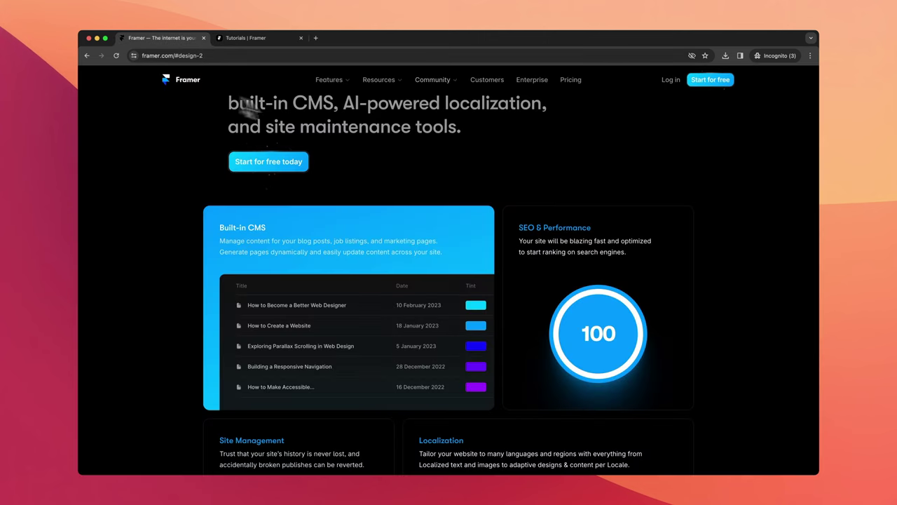
Step: Open Framer's website templates gallery and scroll to Featured Categories
mouse_move(390, 81)
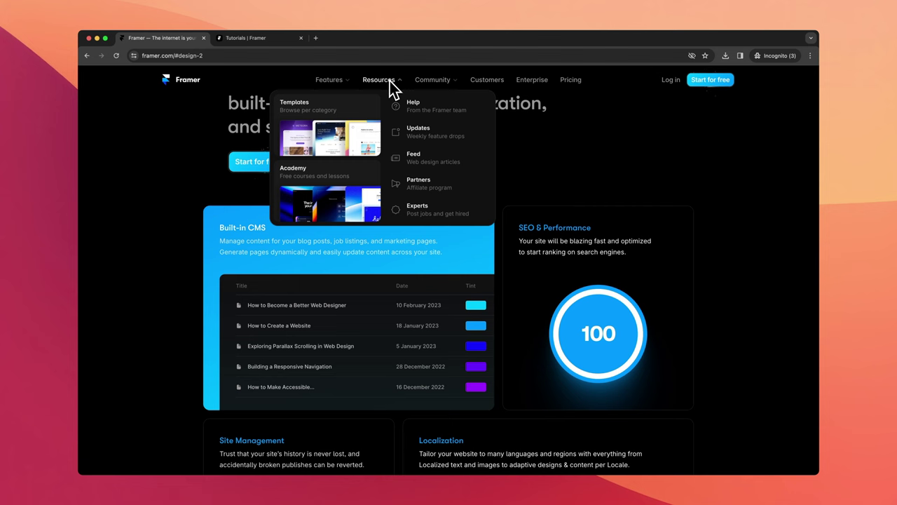
mouse_move(444, 87)
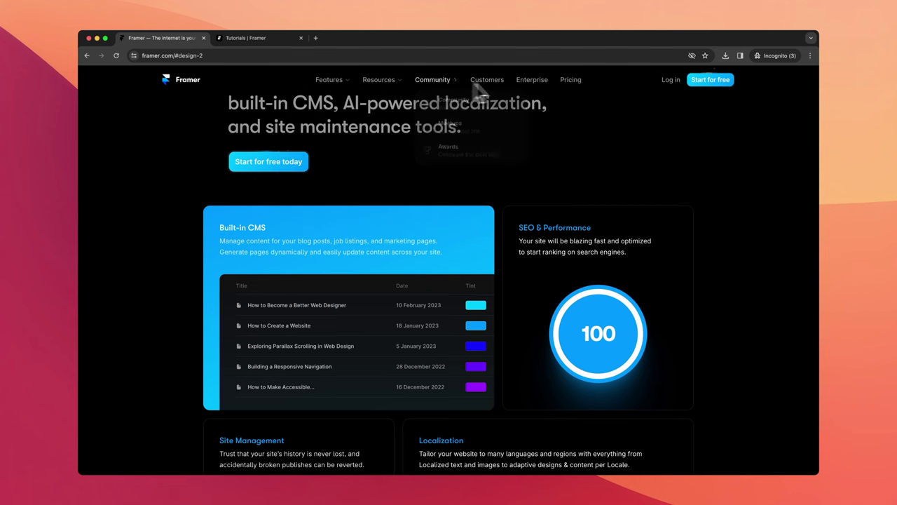
mouse_move(380, 86)
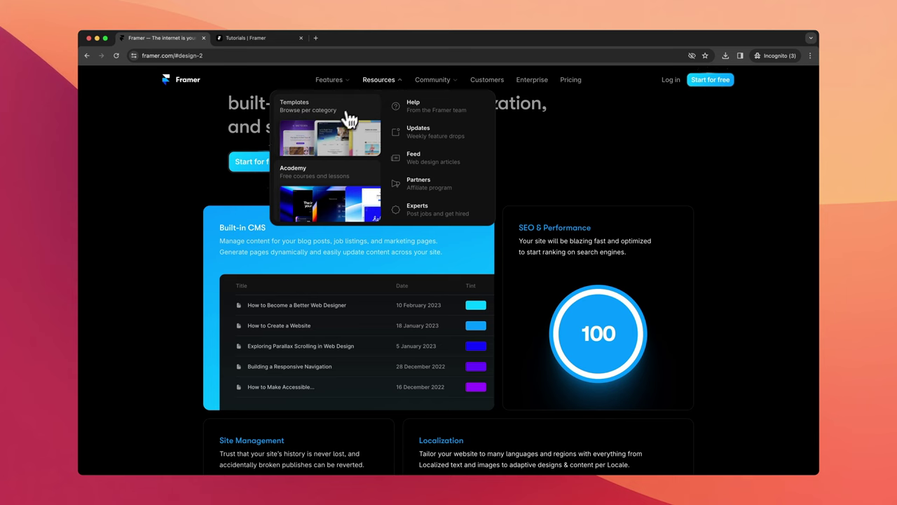
click(319, 131)
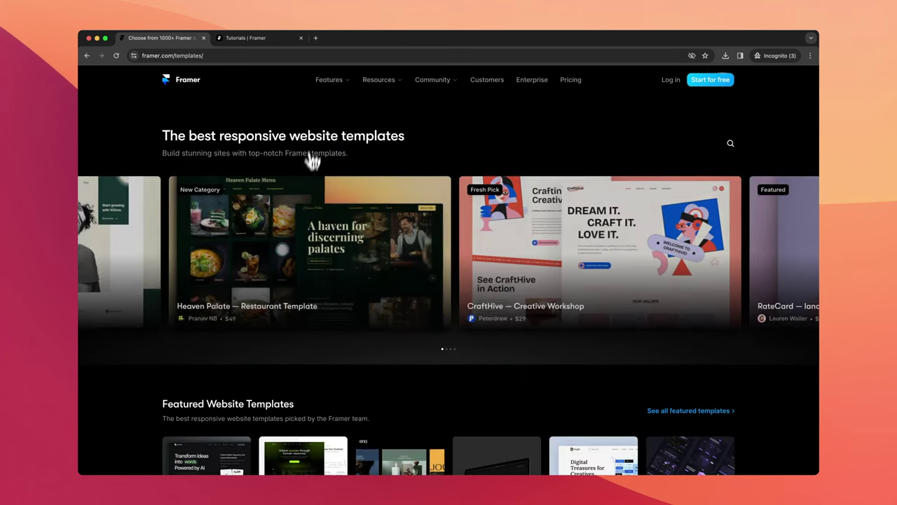
scroll(344, 288, down, 3)
scroll(344, 287, down, 2)
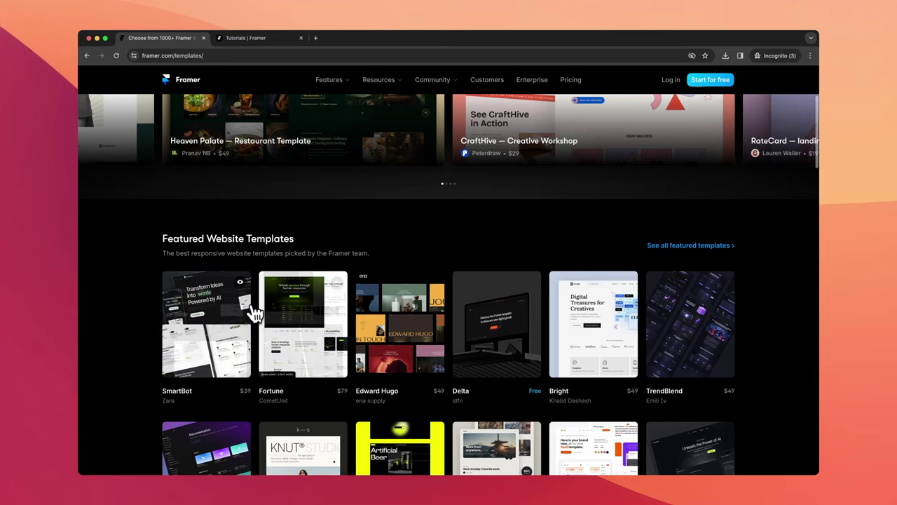
scroll(290, 311, down, 6)
scroll(372, 308, down, 1)
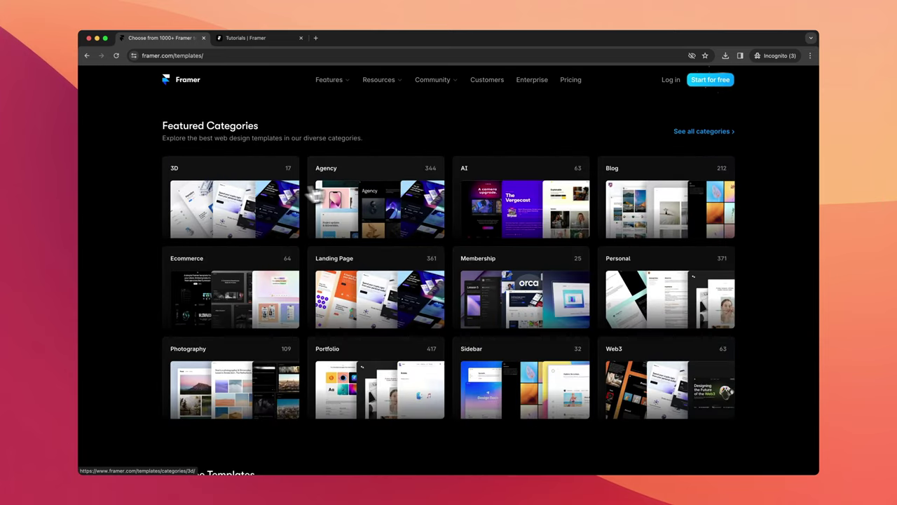
Step: Browse the AI templates category and open the Uprise template's details page
click(546, 171)
scroll(468, 243, down, 10)
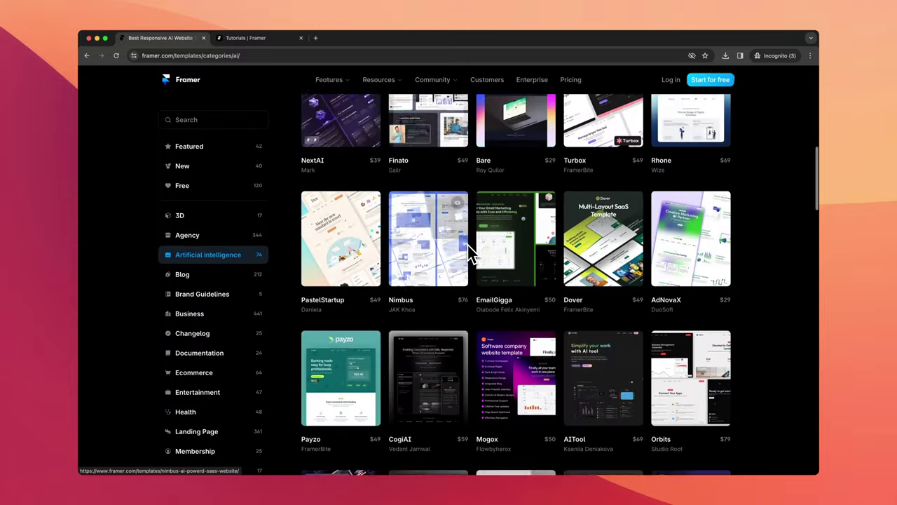
scroll(468, 246, down, 15)
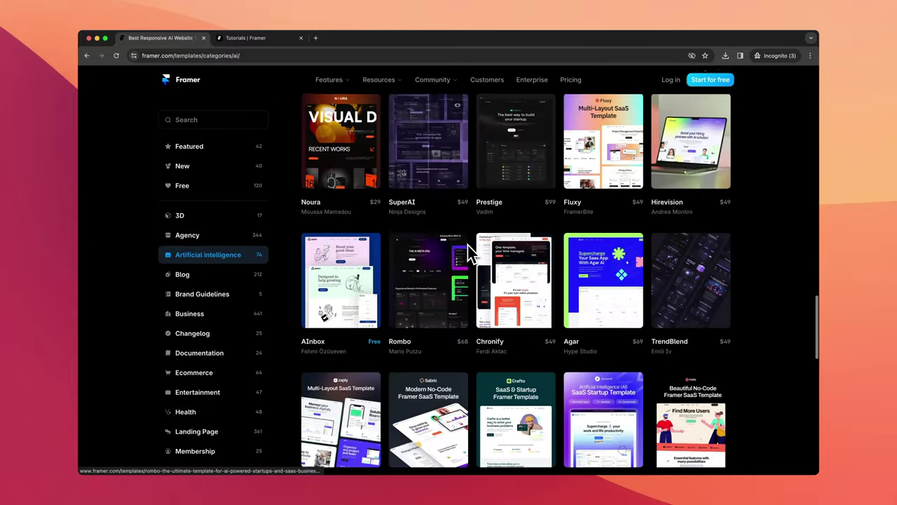
scroll(468, 245, down, 3)
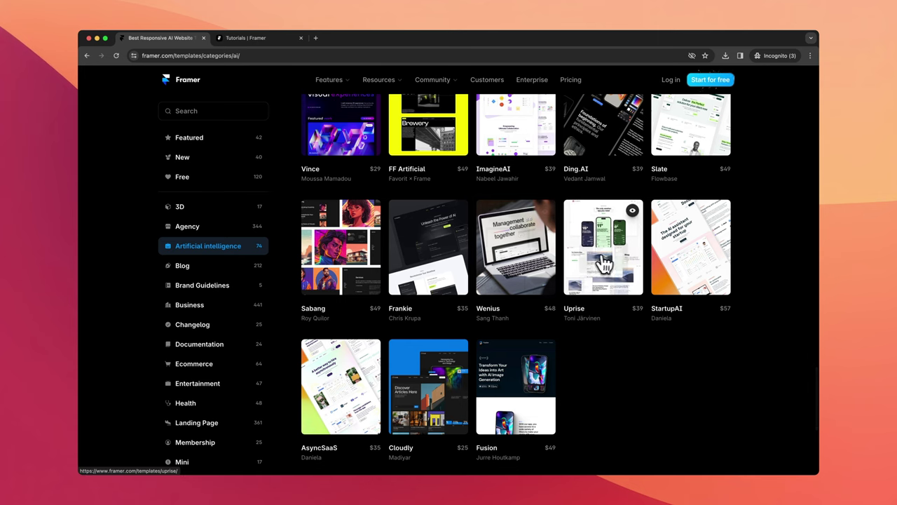
click(609, 260)
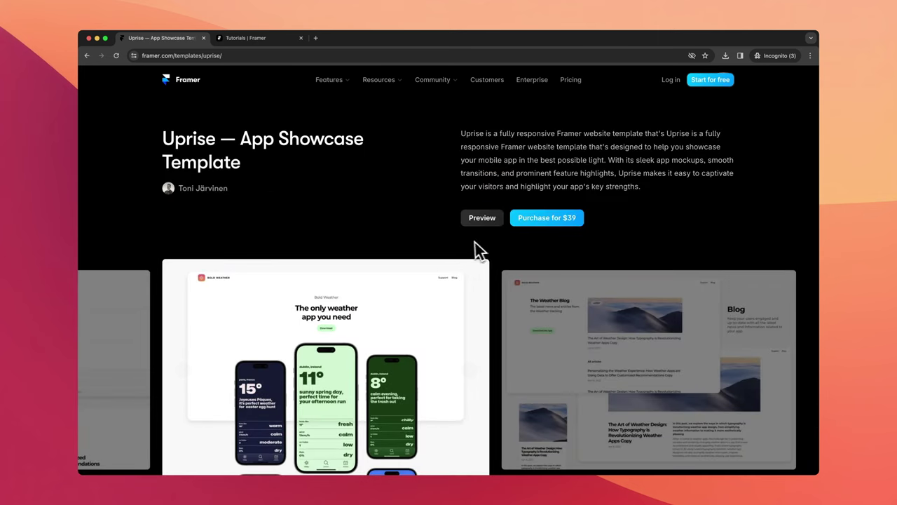
Step: Live-preview the Bold Weather template, visiting its Support and Blog pages and featured article
click(481, 225)
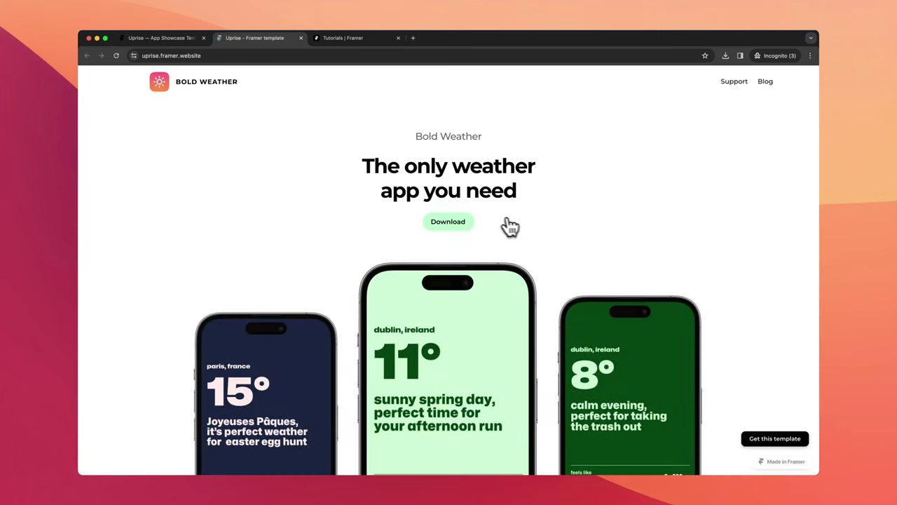
scroll(518, 227, down, 3)
scroll(534, 230, down, 15)
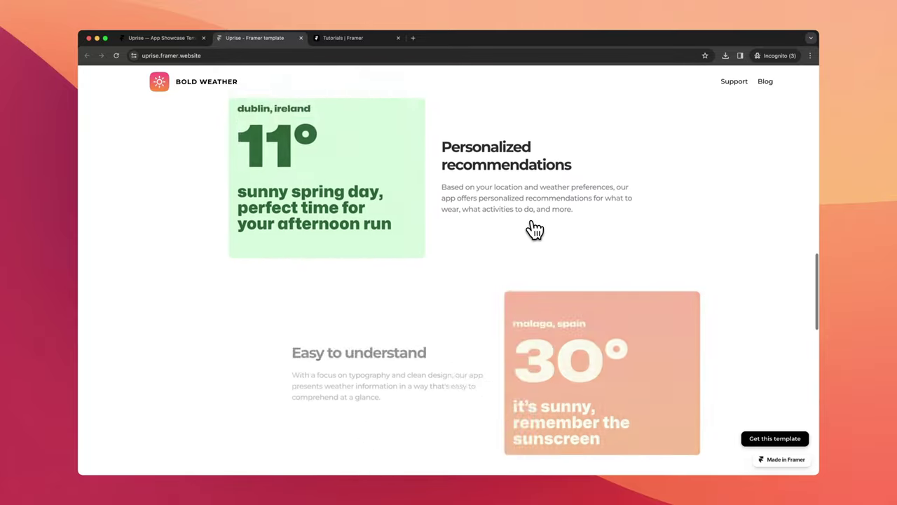
scroll(544, 228, down, 10)
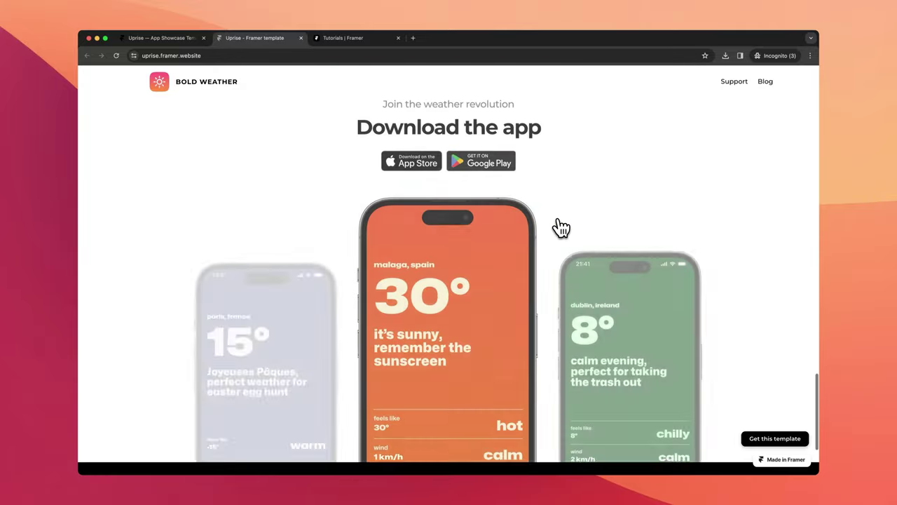
click(734, 82)
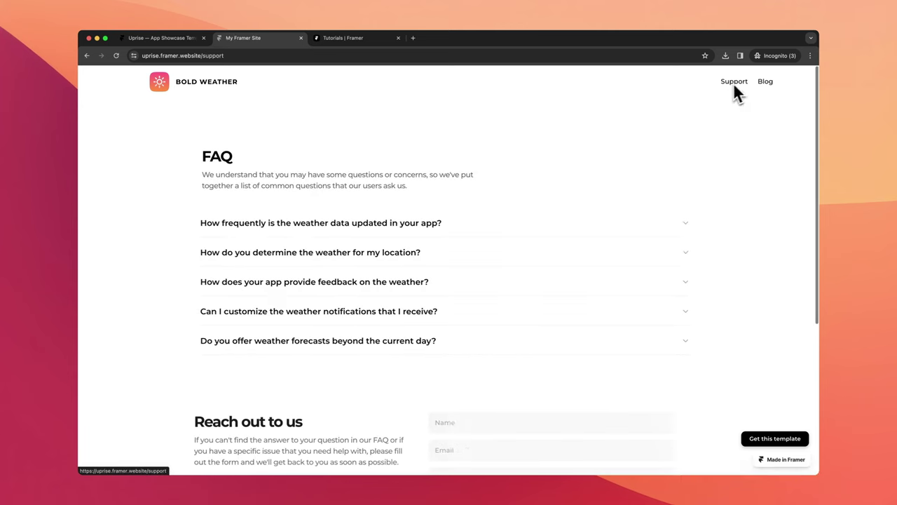
click(766, 83)
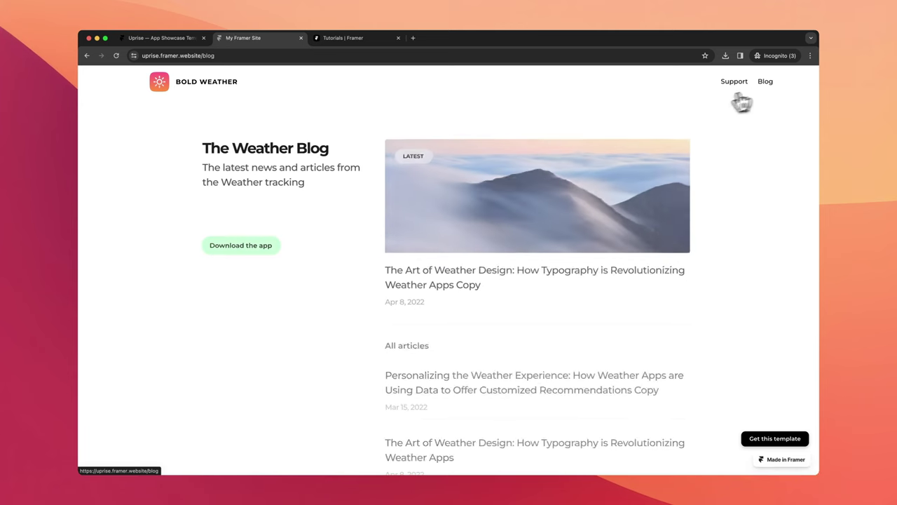
scroll(497, 226, down, 3)
scroll(498, 226, up, 1)
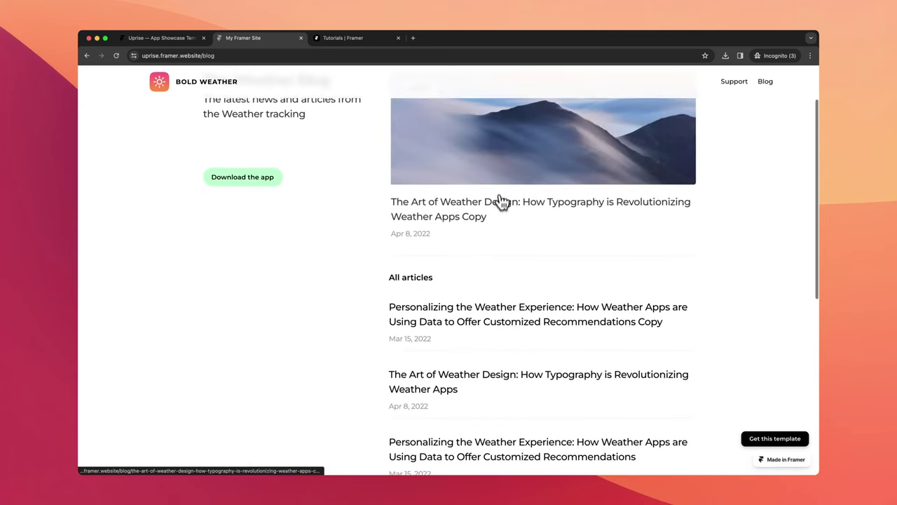
click(501, 173)
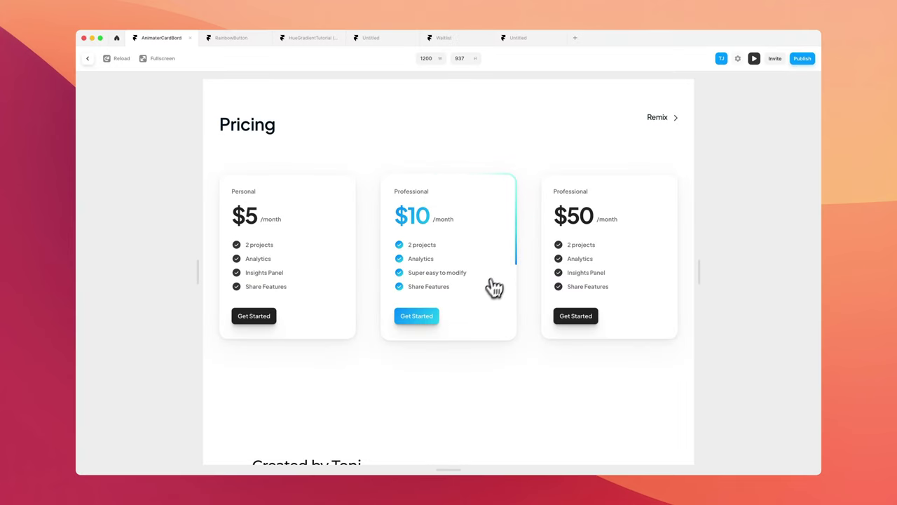
Step: Preview the RainbowButton desktop page, then the HueGradientTutorial project
click(87, 59)
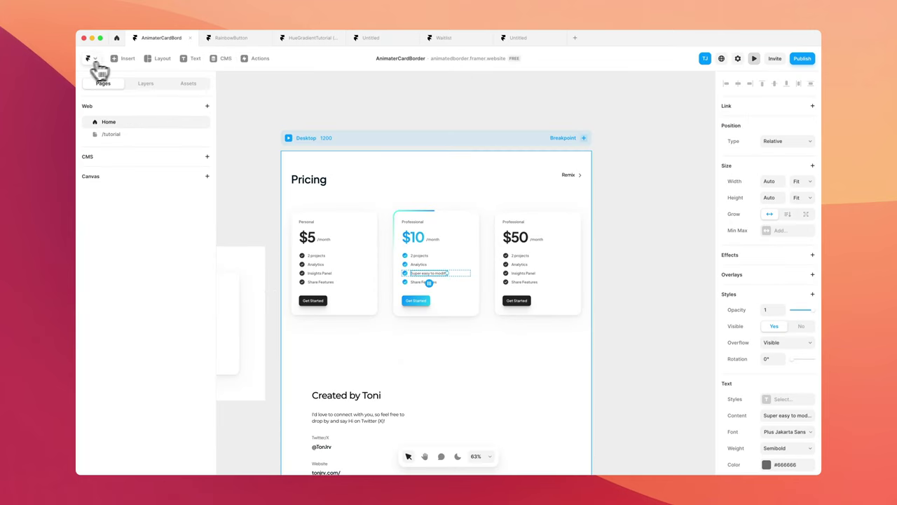
click(231, 38)
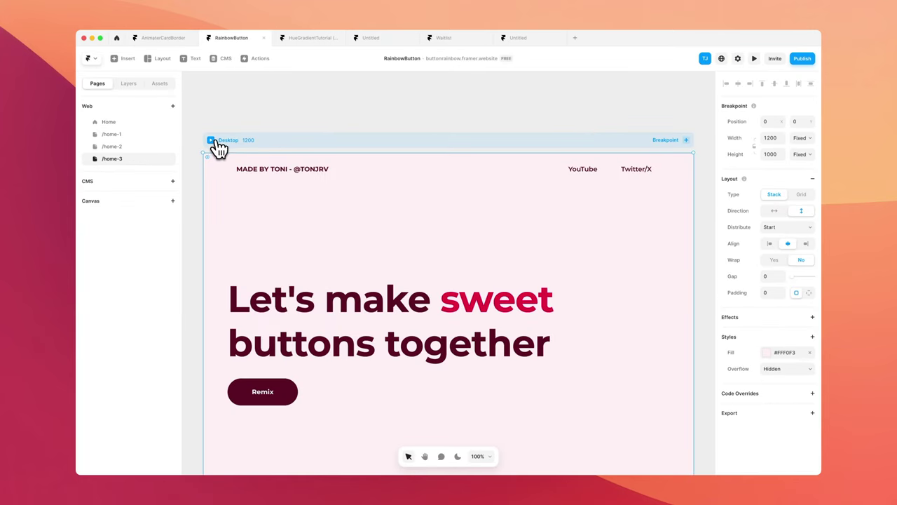
click(212, 140)
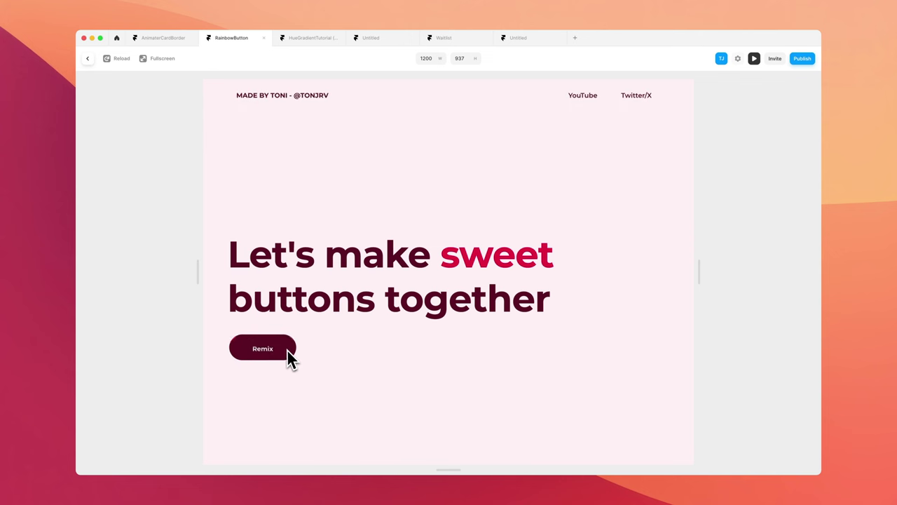
click(303, 38)
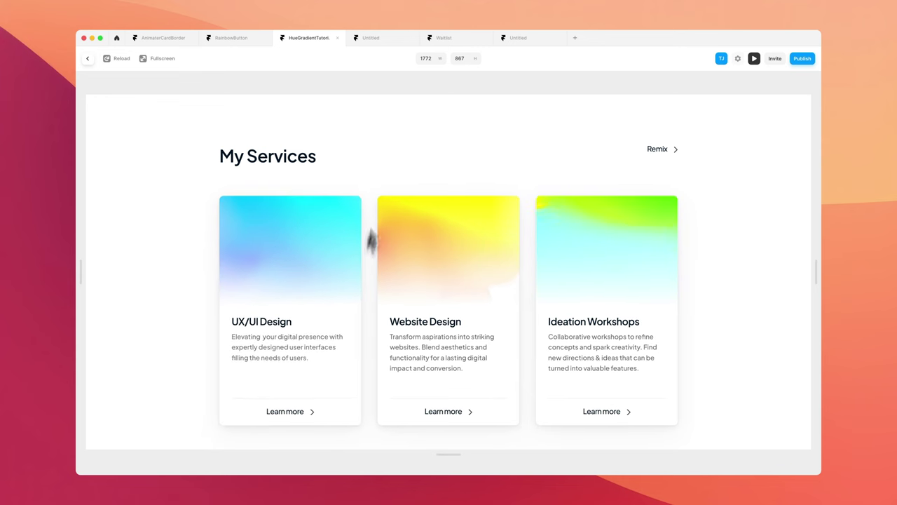
Step: Preview the Waitlist page, submit an email address to its Join the waitlist form, then open the Untitled shoe project
click(456, 39)
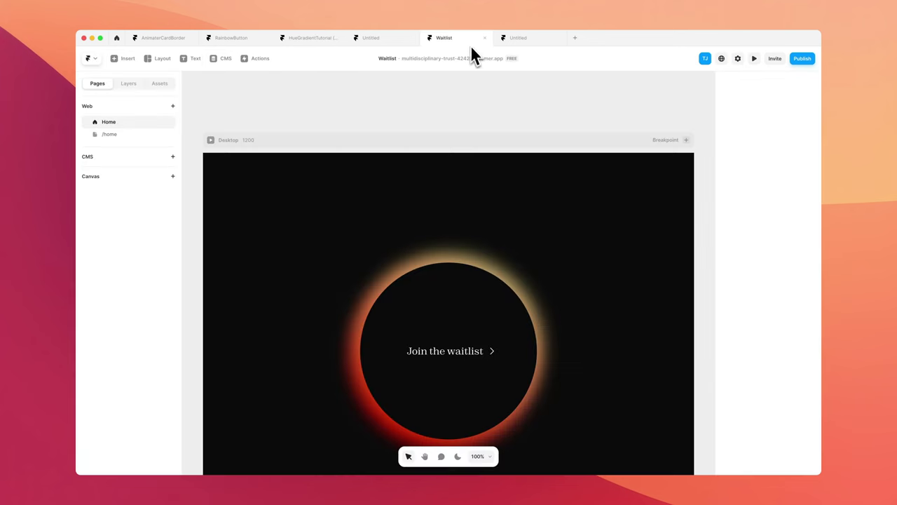
click(210, 140)
key(super+p)
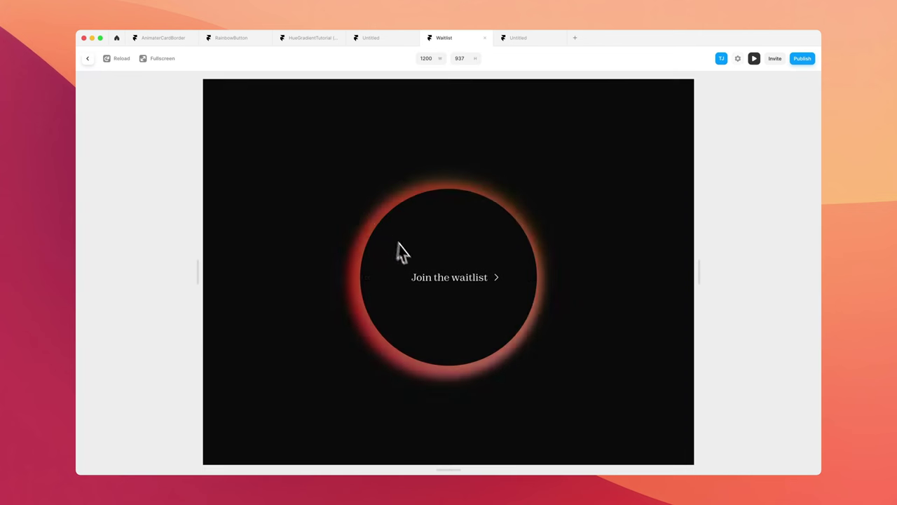
click(417, 261)
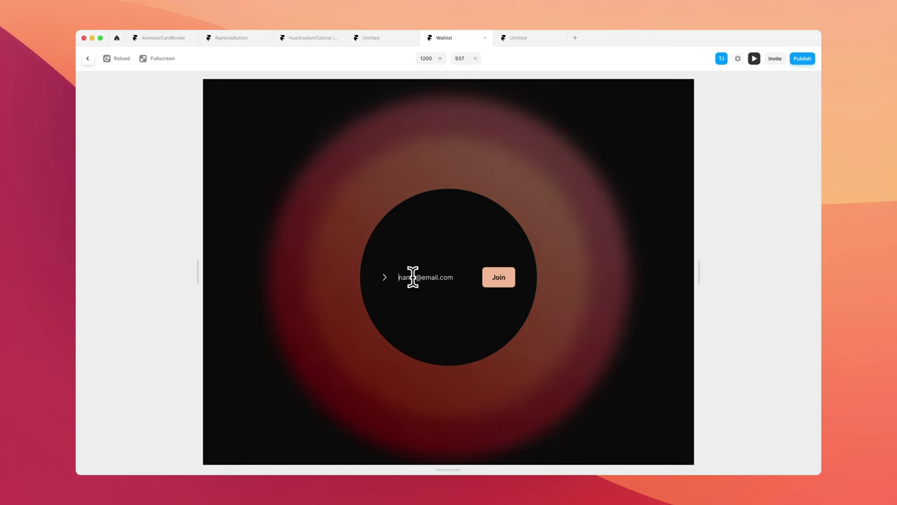
click(413, 277)
text(hi@email.com)
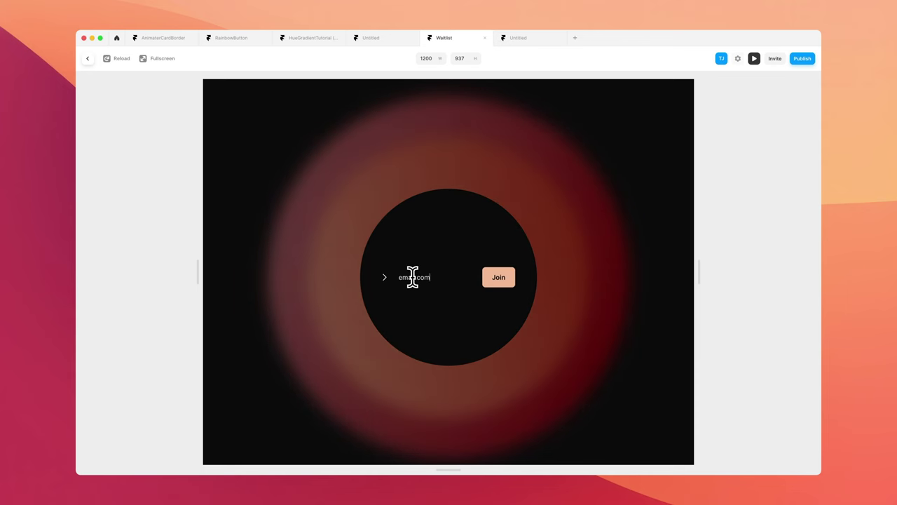
key(Return)
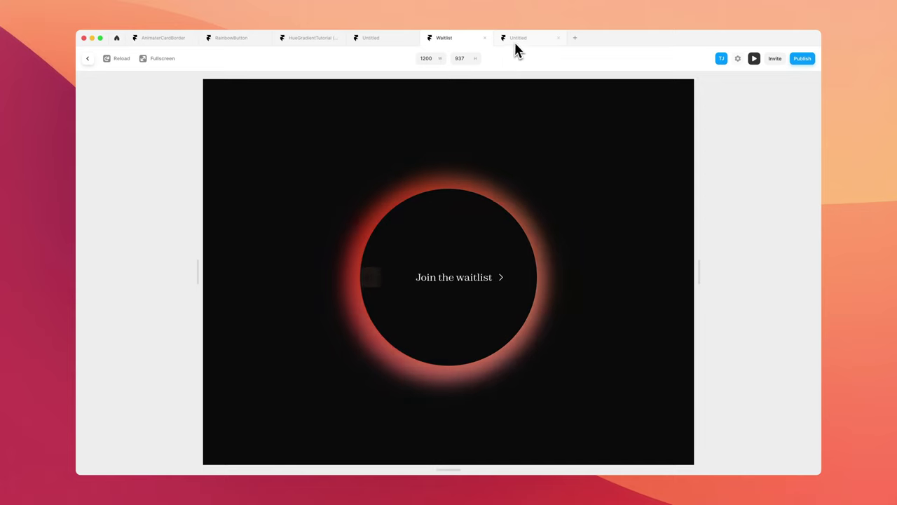
click(515, 40)
Step: Scroll across the Framer shoe project and bring up its publishing options
scroll(361, 214, right, 2)
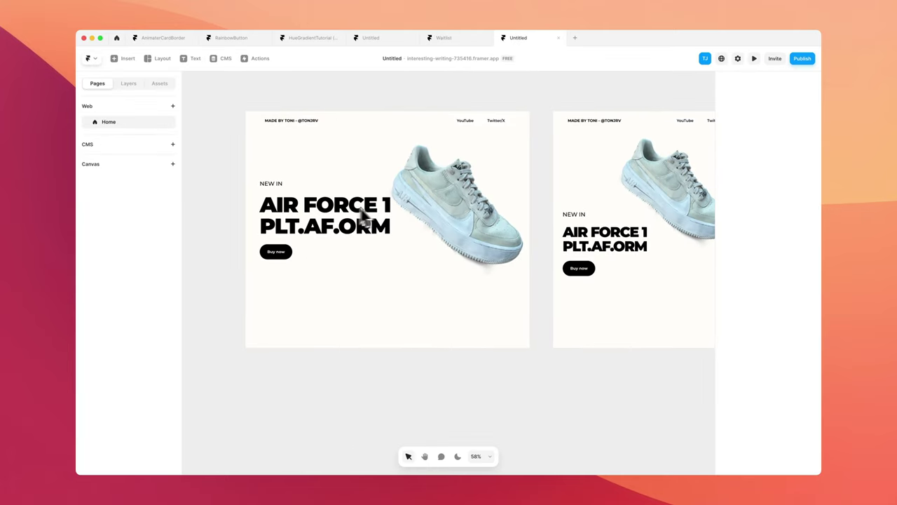
click(802, 59)
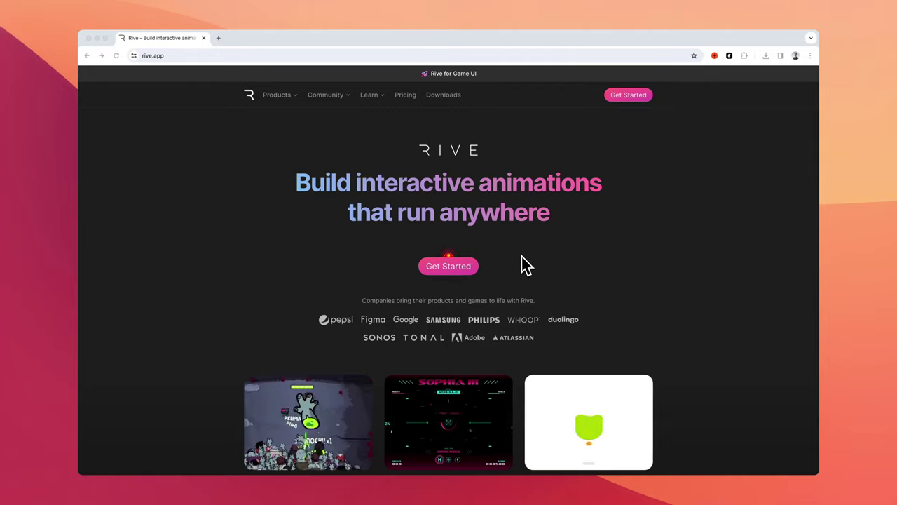
Step: Scroll rive.app past features, runtimes and testimonials to the closing banner, then enter the editor
scroll(517, 255, down, 5)
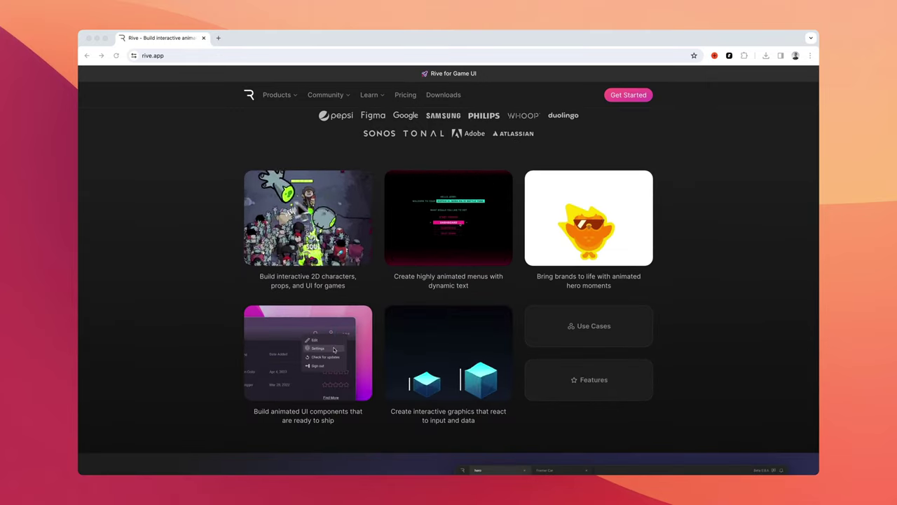
scroll(215, 295, down, 2)
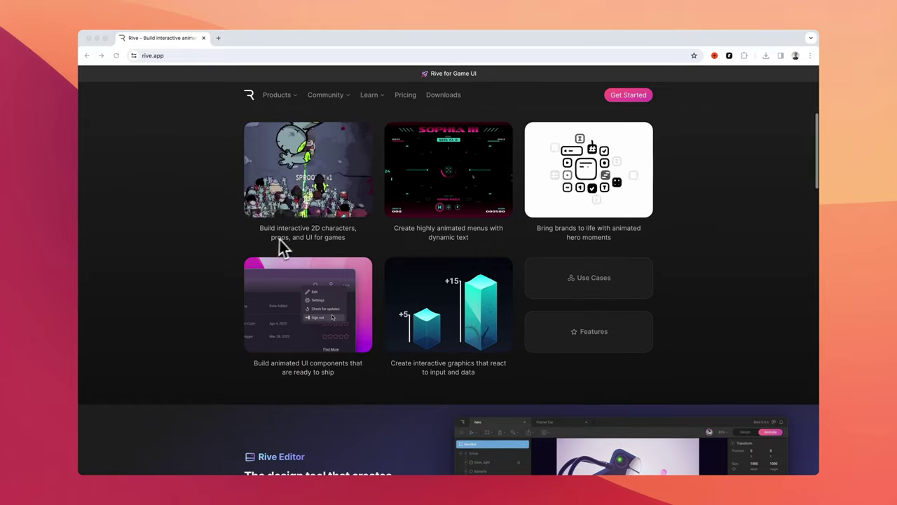
scroll(203, 284, down, 6)
scroll(204, 289, down, 10)
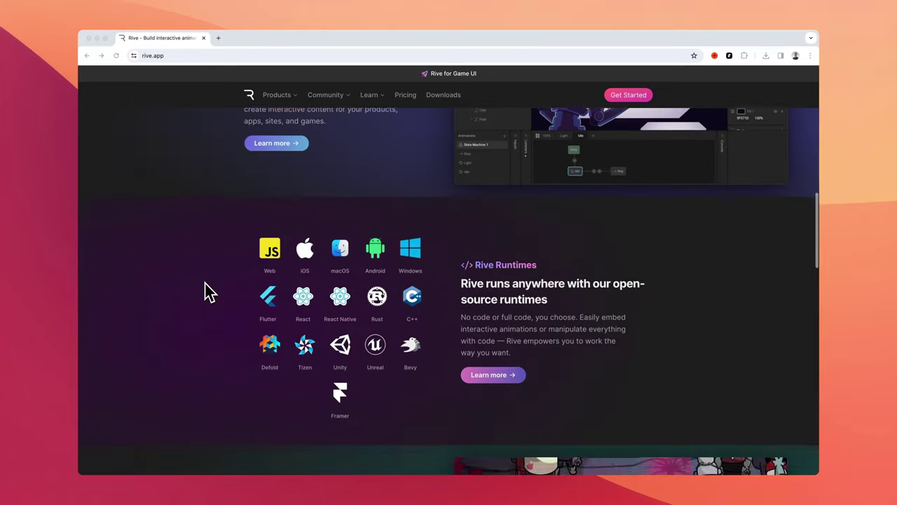
scroll(211, 291, up, 5)
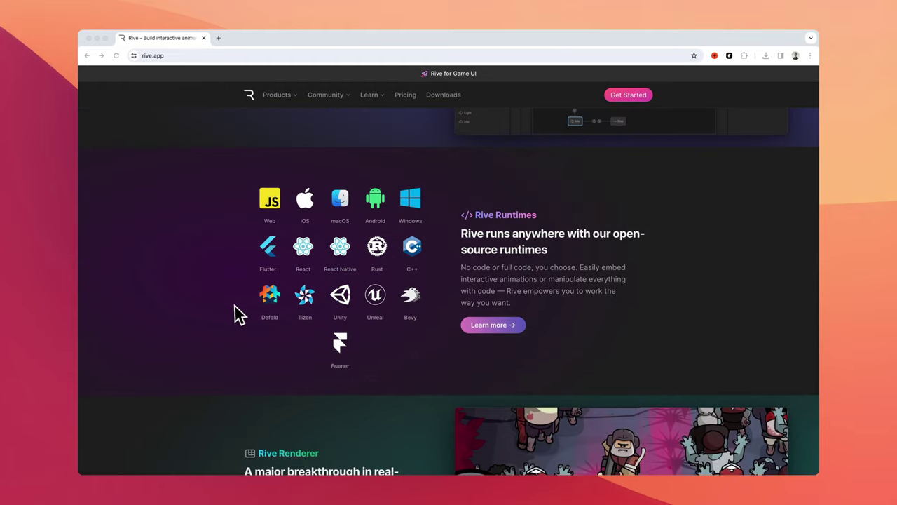
scroll(235, 315, down, 10)
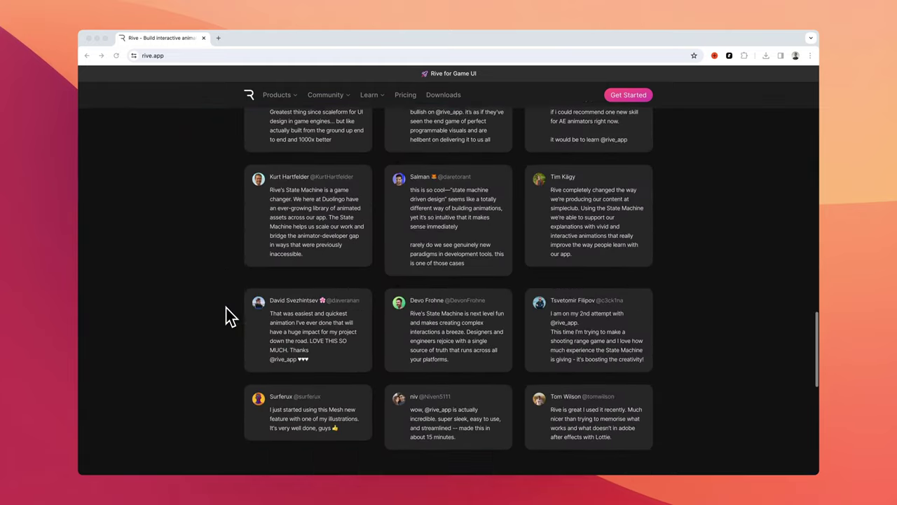
scroll(231, 317, down, 5)
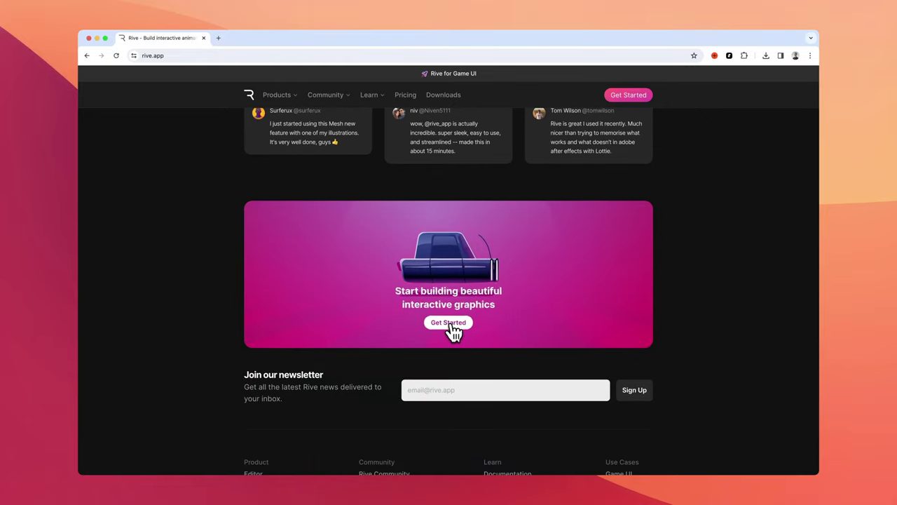
click(448, 323)
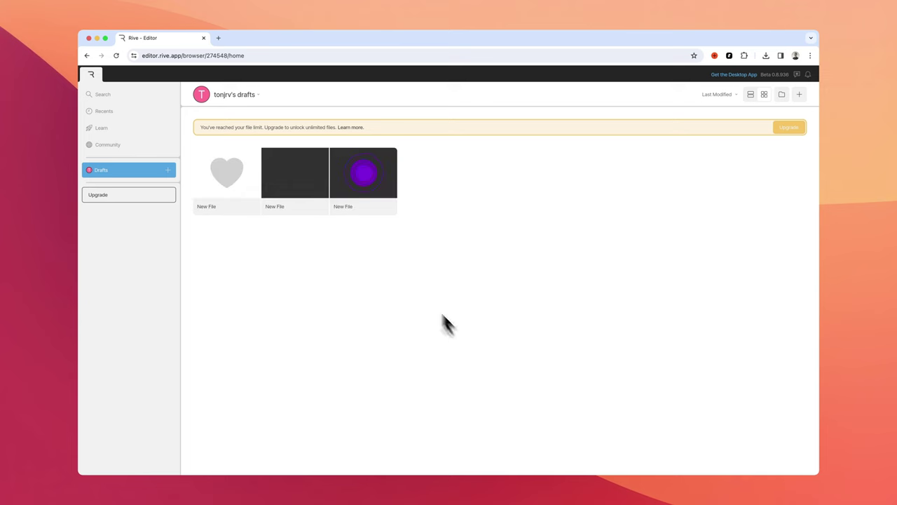
Step: Open the purple circle draft, then the heart draft, and trigger its Like animation to turn the heart red
double_click(351, 186)
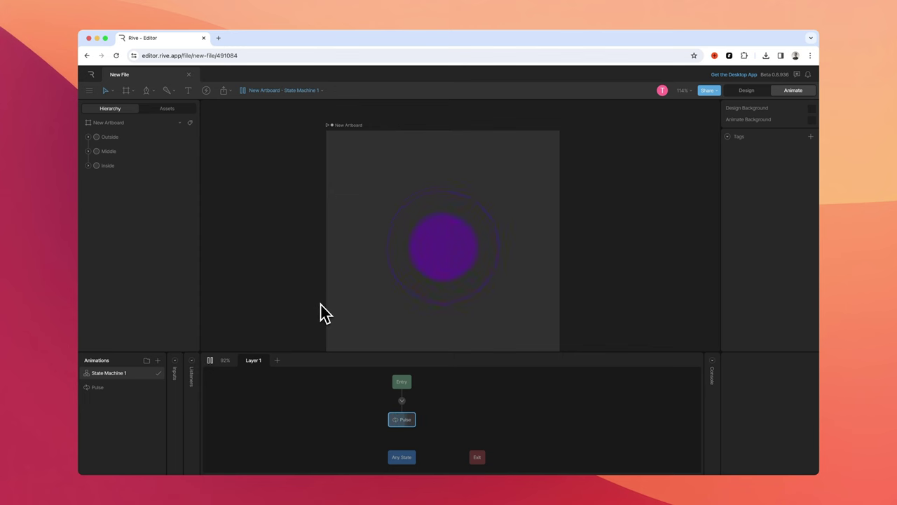
click(90, 74)
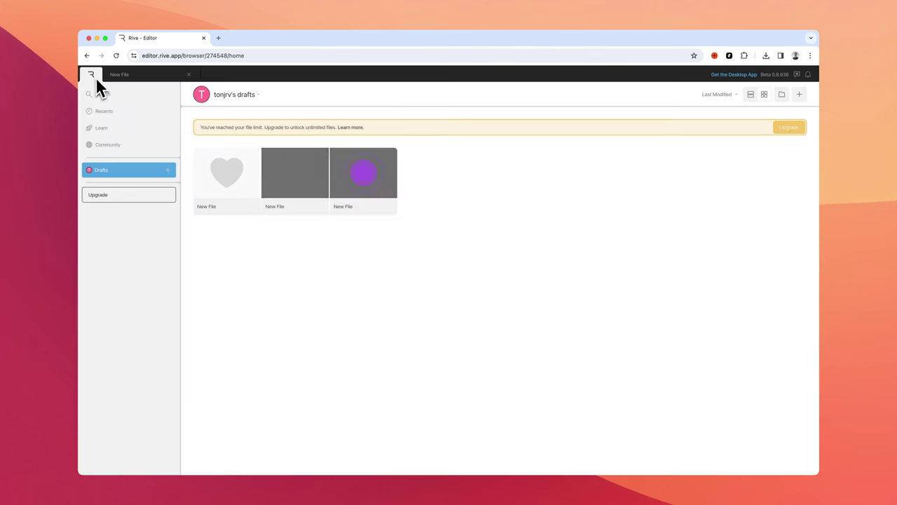
double_click(233, 188)
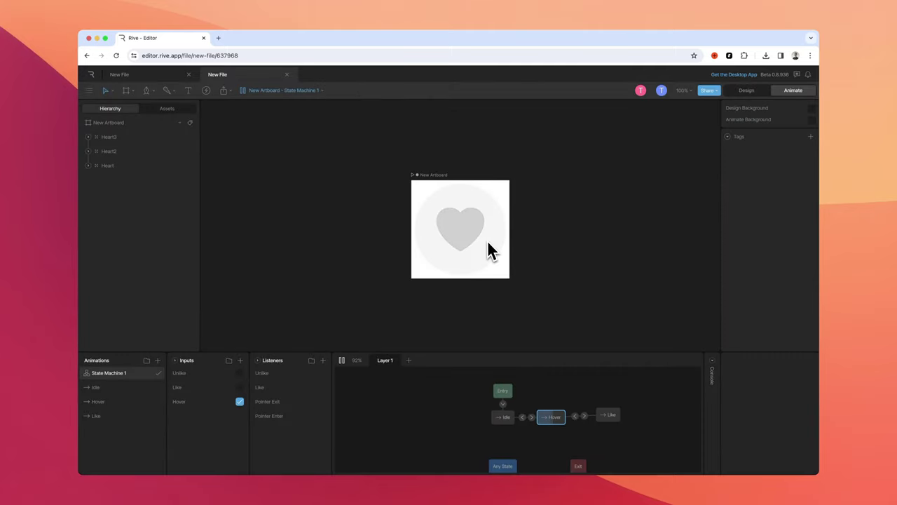
scroll(489, 251, up, 3)
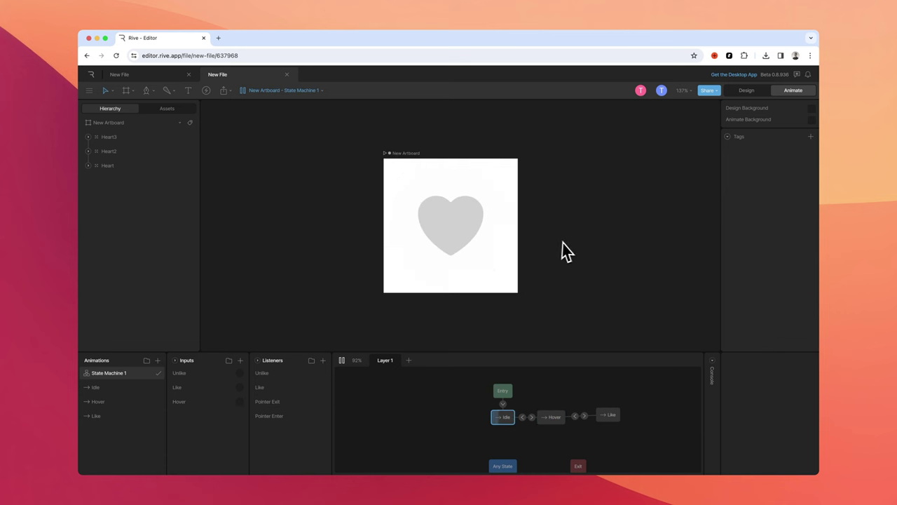
click(478, 237)
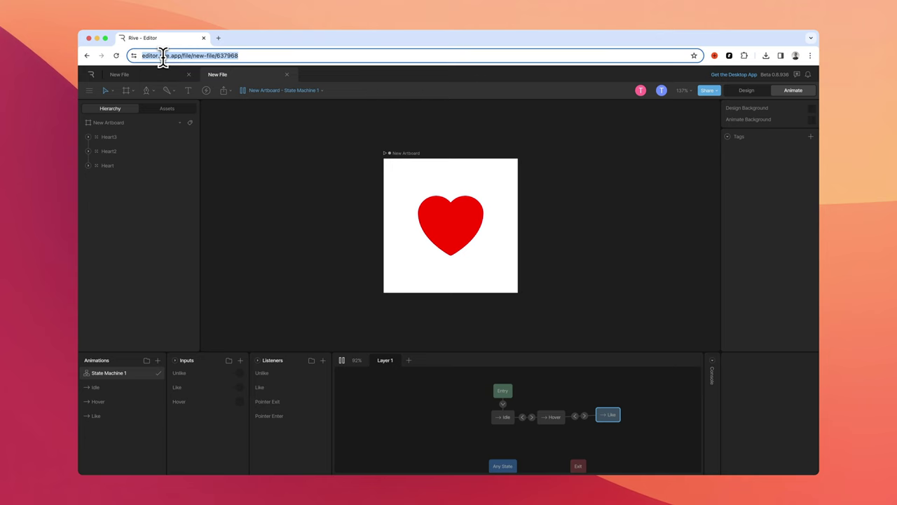
Step: Load rive.app and go to the Rive Community page
text(rive)
key(Return)
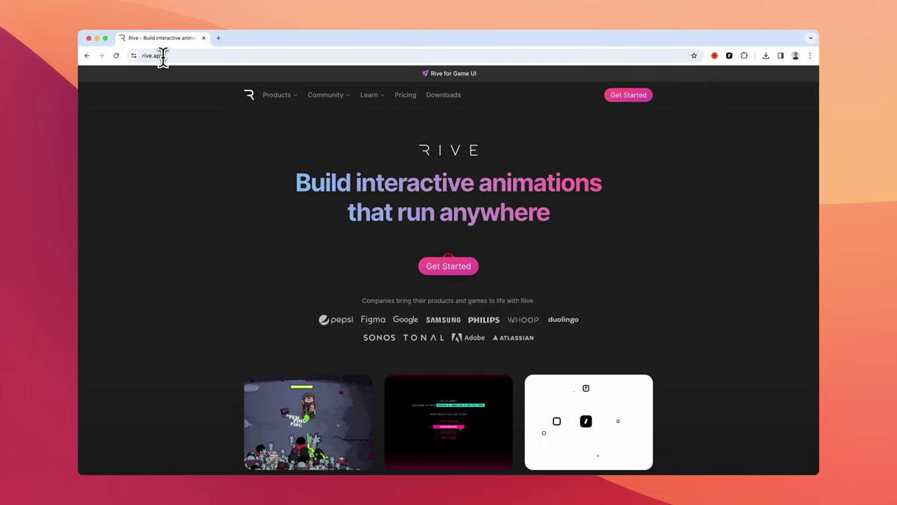
mouse_move(347, 105)
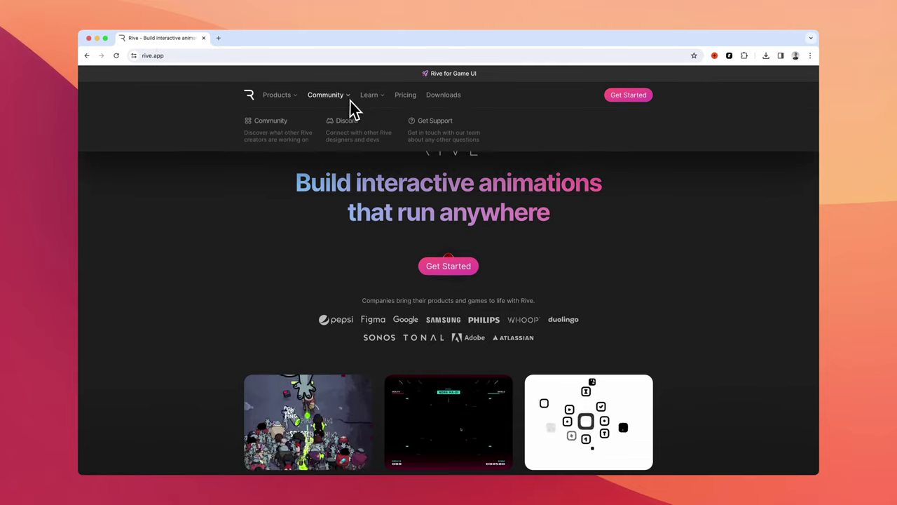
click(279, 132)
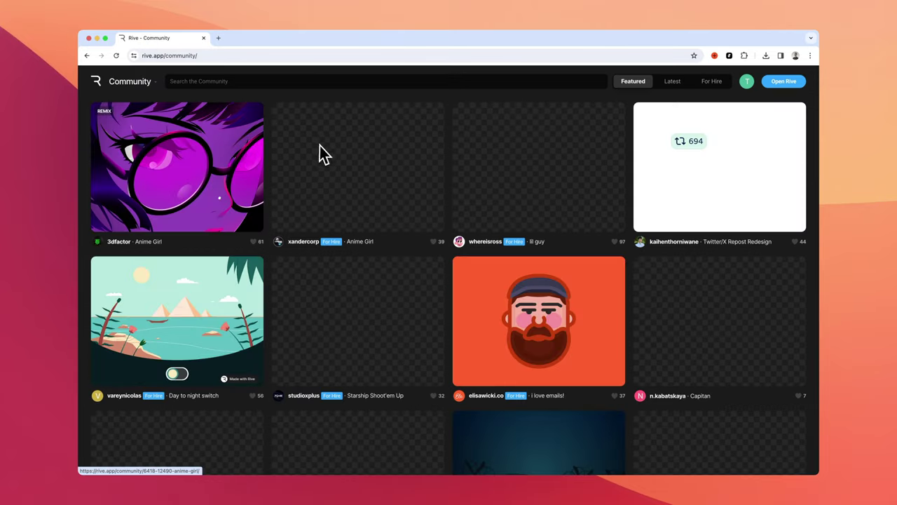
Step: Search the community for 'star' and open the Rating animation
scroll(324, 161, down, 6)
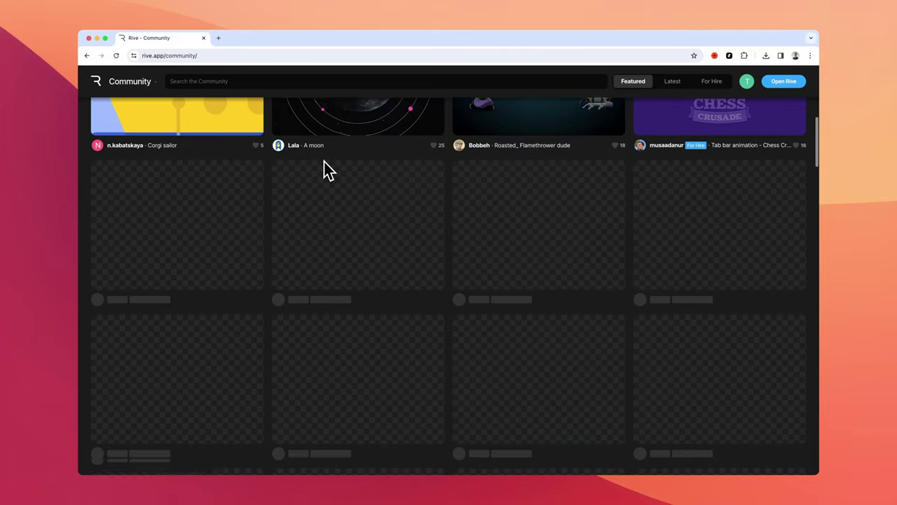
scroll(325, 171, up, 6)
click(273, 82)
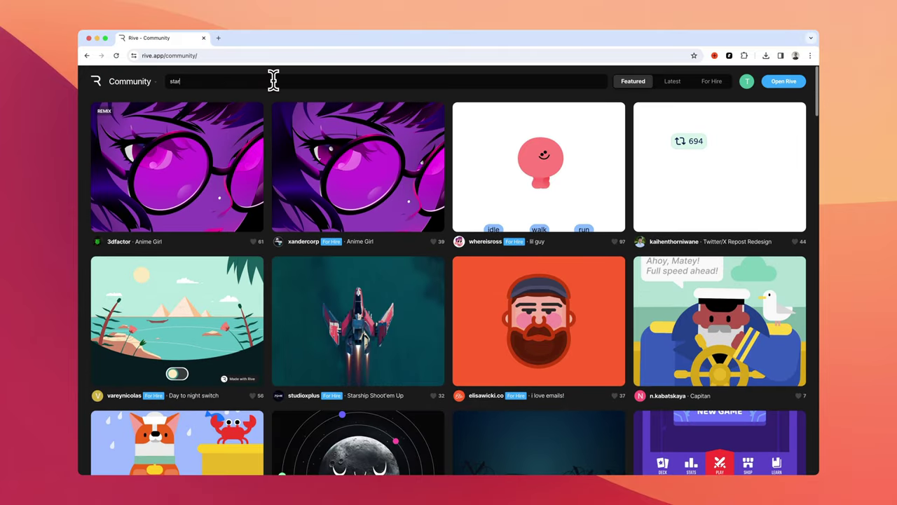
text(star)
key(Return)
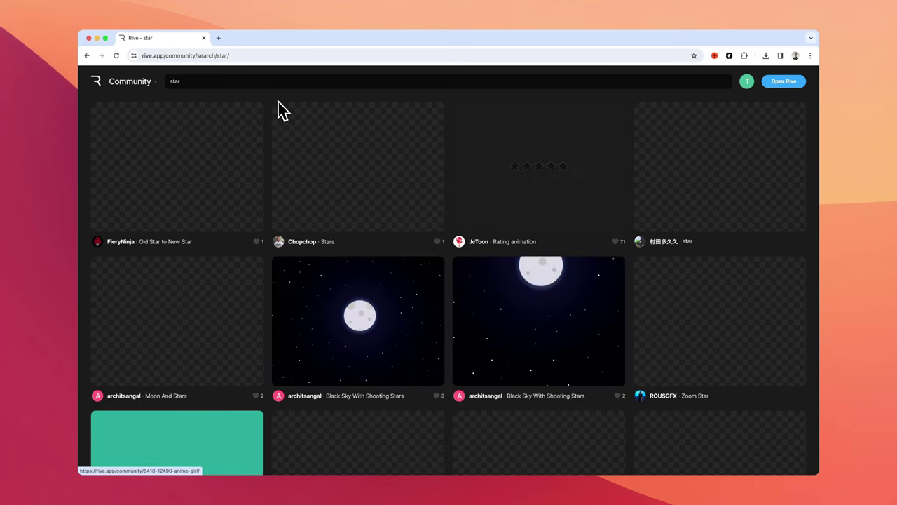
click(465, 194)
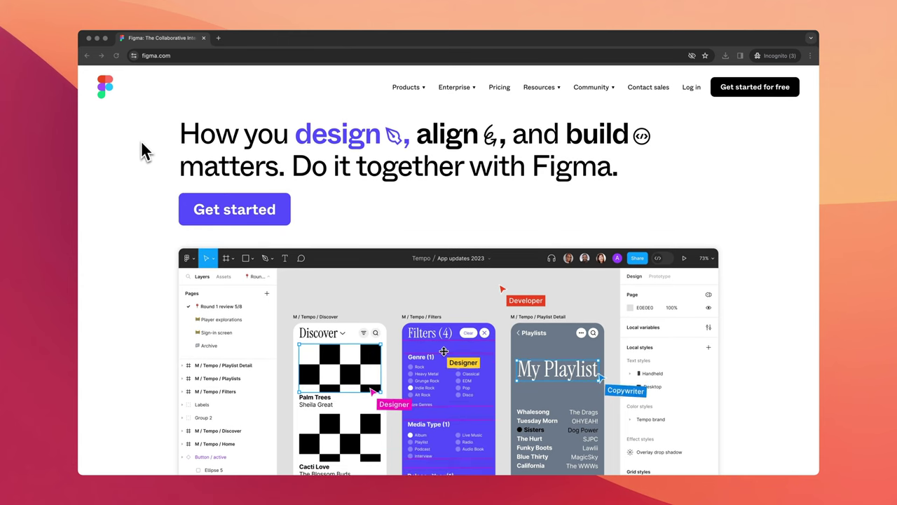
Step: Scroll figma.com through the Design, Prototype, Dev Mode, Design systems and FigJam sections
scroll(142, 144, down, 6)
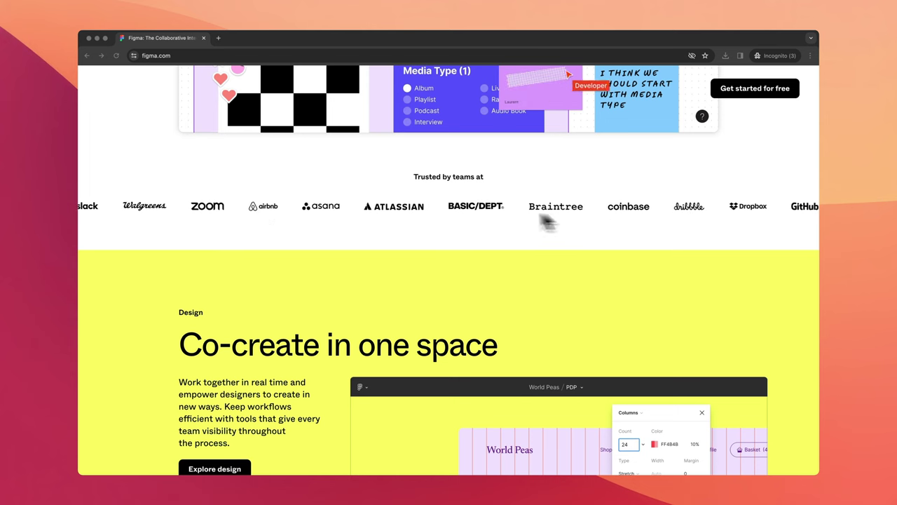
scroll(163, 228, down, 5)
scroll(162, 226, down, 6)
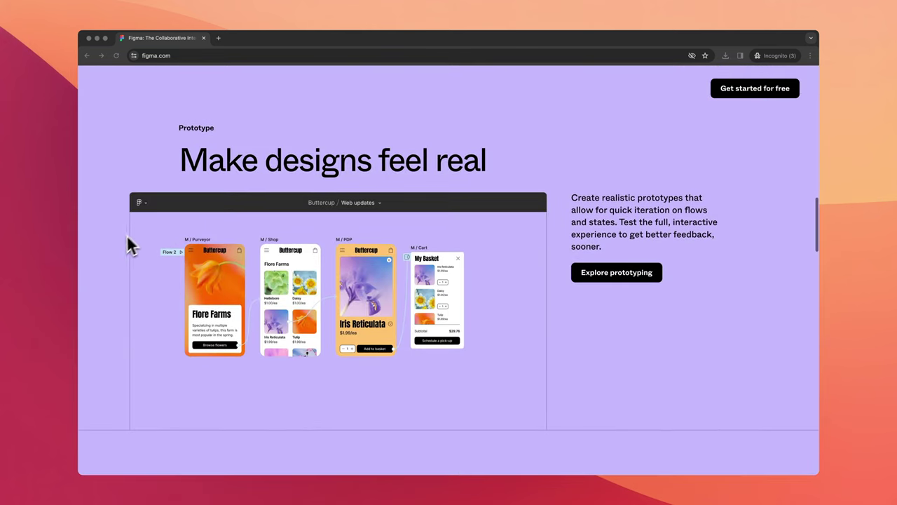
scroll(116, 264, down, 6)
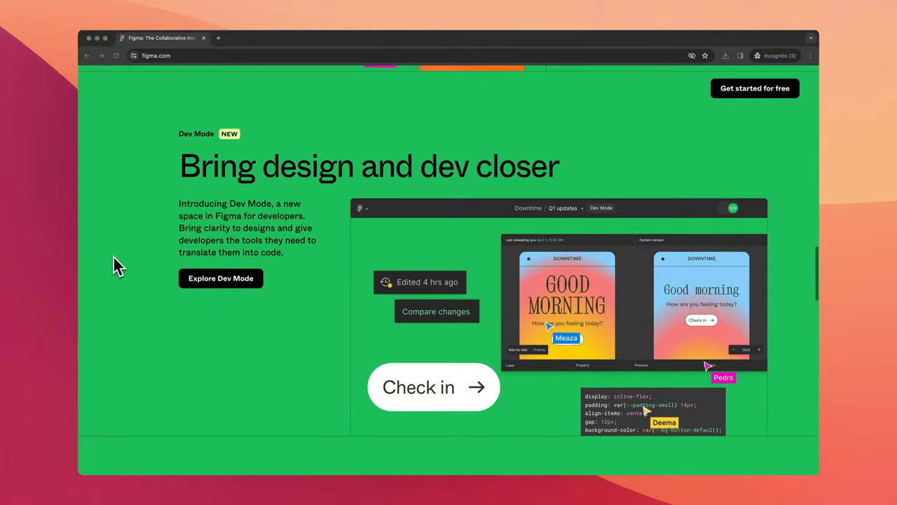
scroll(113, 257, down, 7)
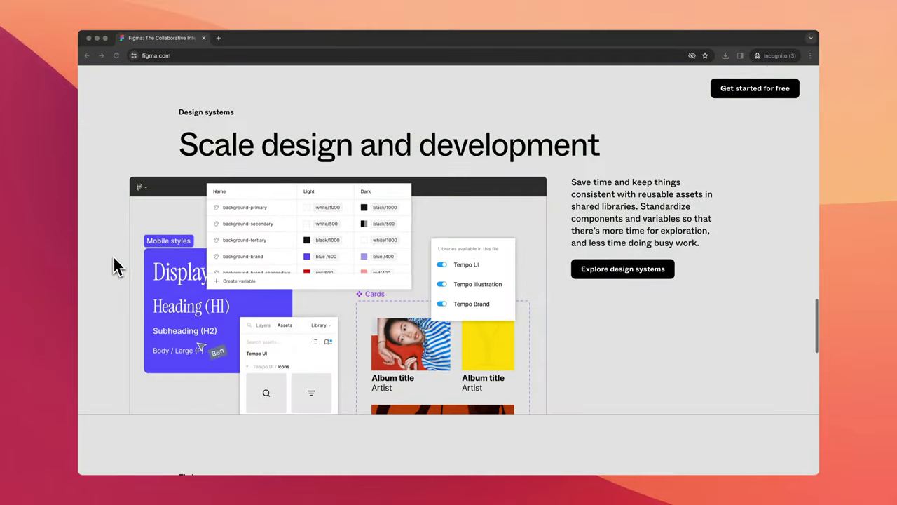
scroll(115, 266, down, 10)
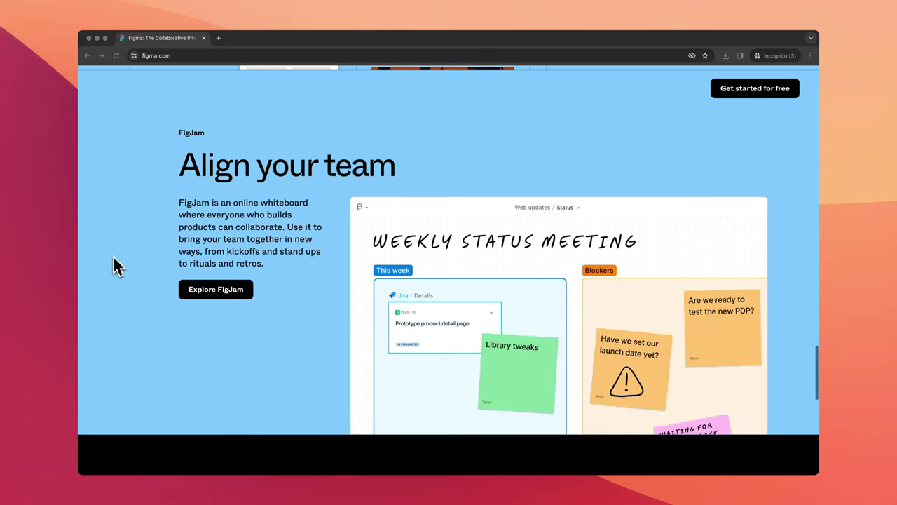
scroll(115, 262, down, 5)
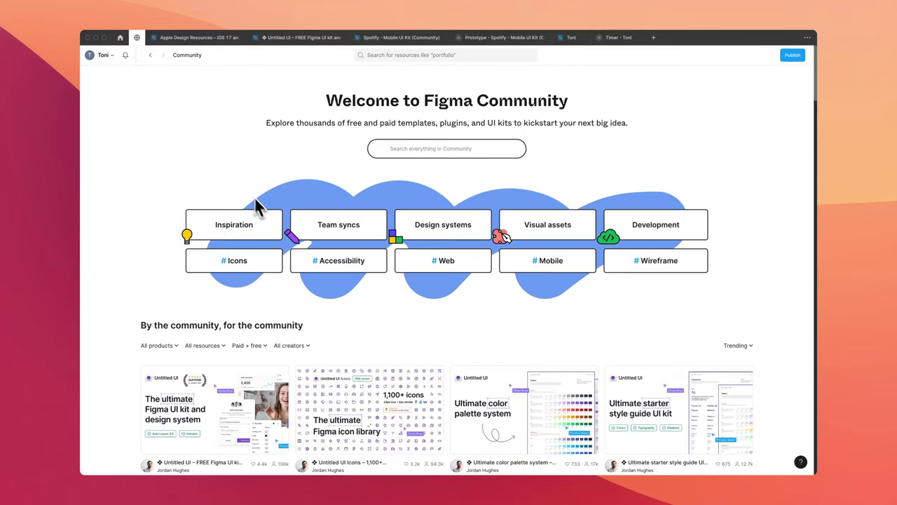
Step: Search Figma Community for 'ios' and open the Apple iOS 17 and iPadOS 17 design kit
click(421, 149)
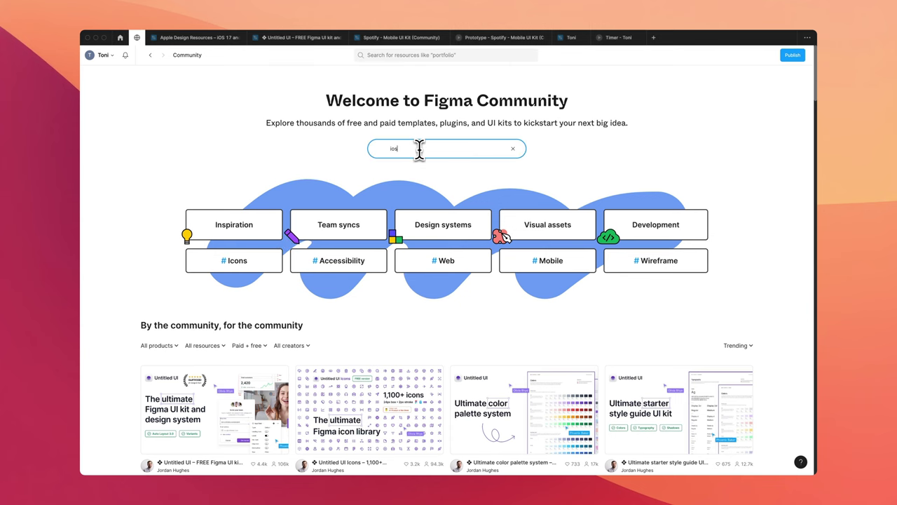
key(Return)
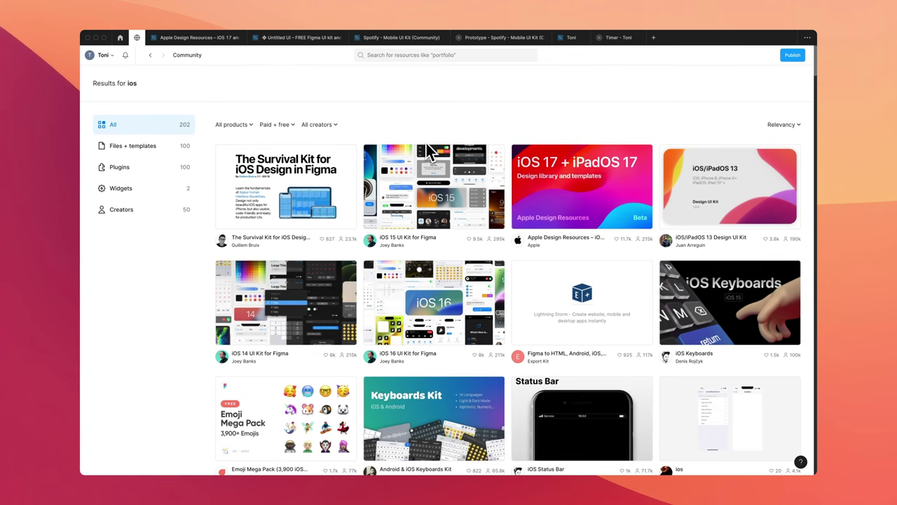
click(554, 183)
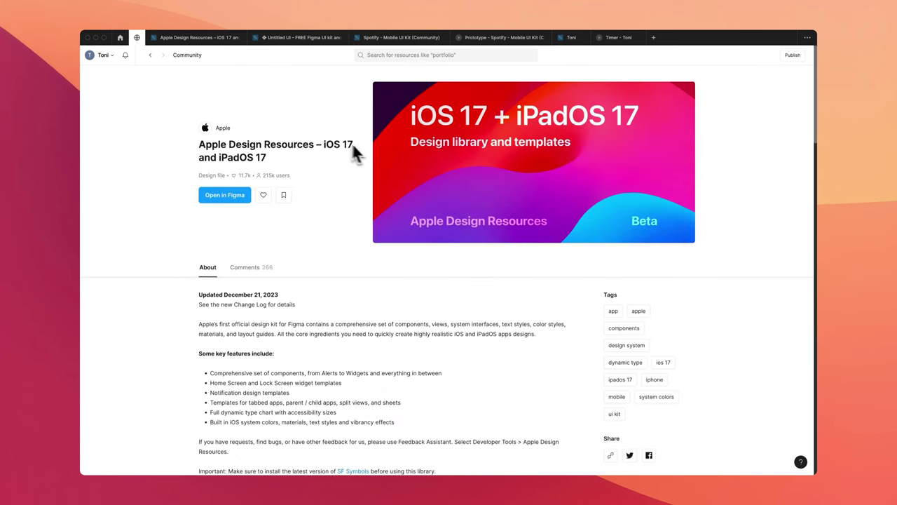
Step: Open the iOS 17 kit in the editor and browse its Example components page
click(224, 40)
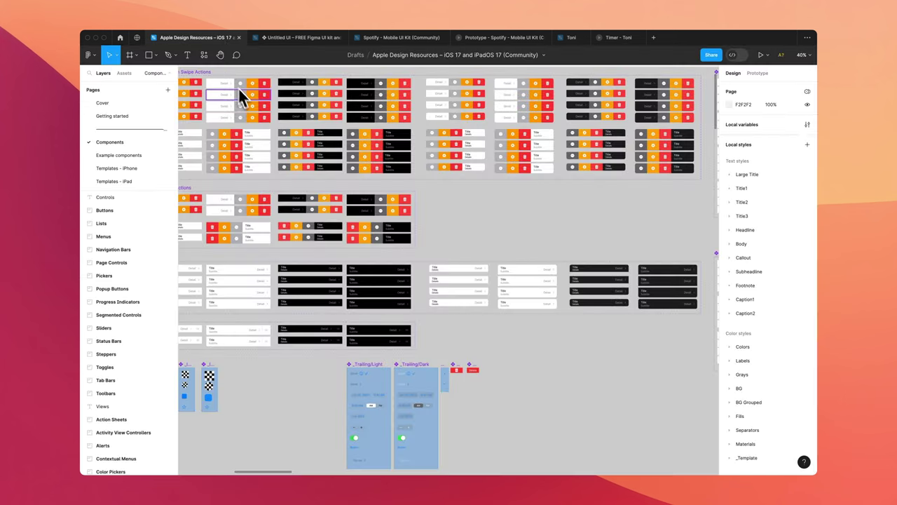
scroll(246, 95, left, 3)
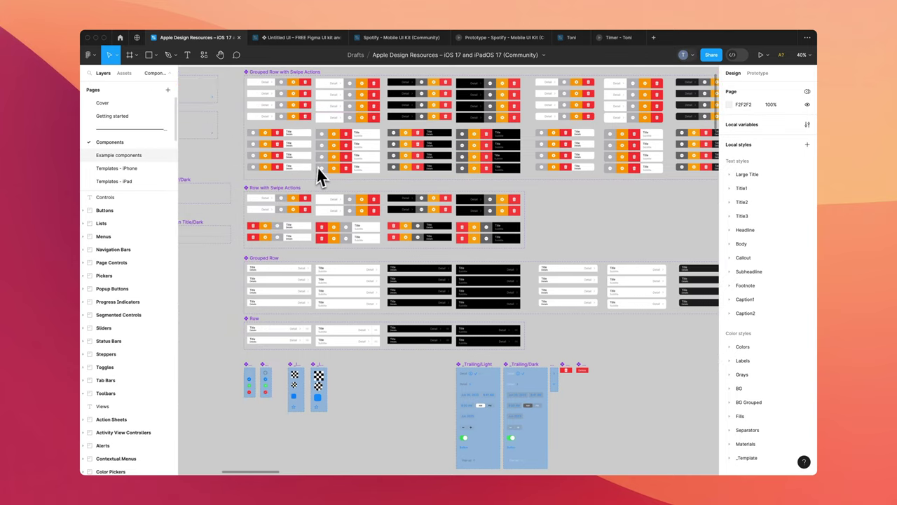
key(Page_Down)
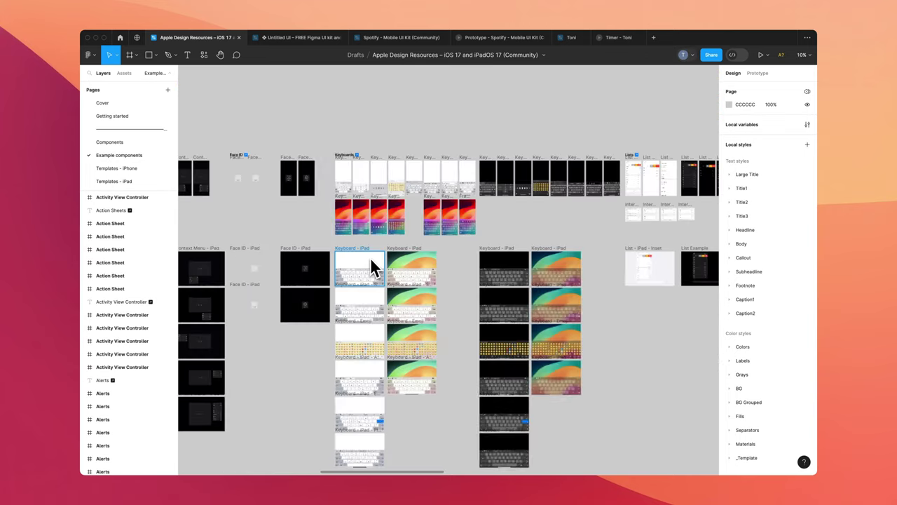
scroll(411, 234, up, 3)
scroll(411, 234, right, 10)
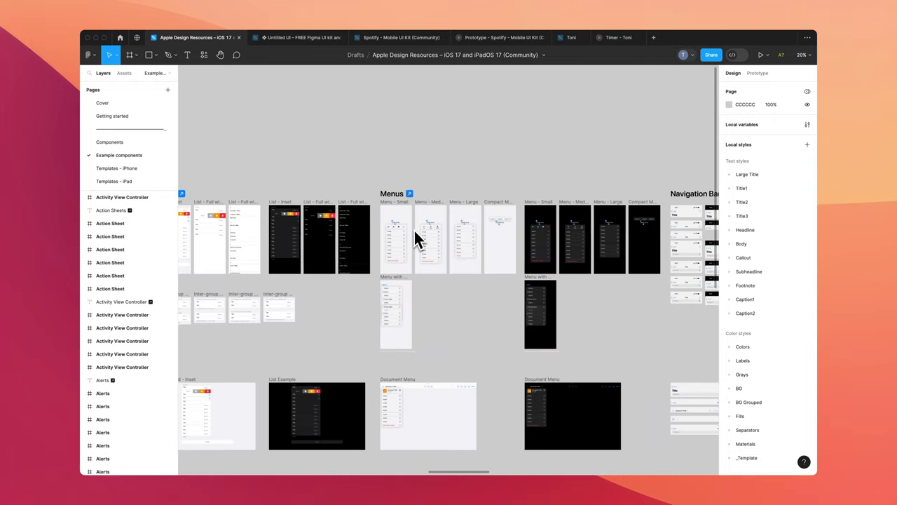
scroll(414, 232, up, 2)
scroll(416, 235, right, 10)
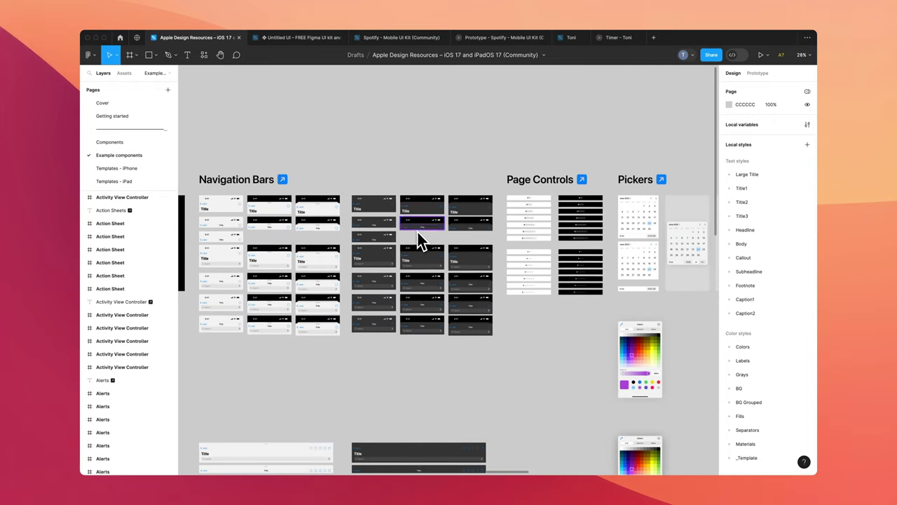
Step: Browse the Templates - iPhone page, return to the kit's Community page, and start the Timer prototype
click(116, 169)
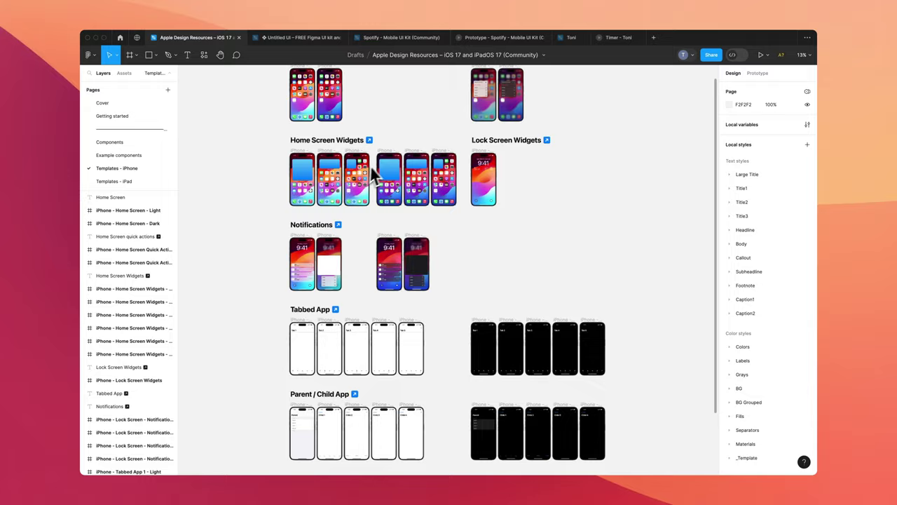
ctrl+scroll(374, 171, up, 5)
scroll(379, 161, up, 3)
scroll(379, 162, down, 5)
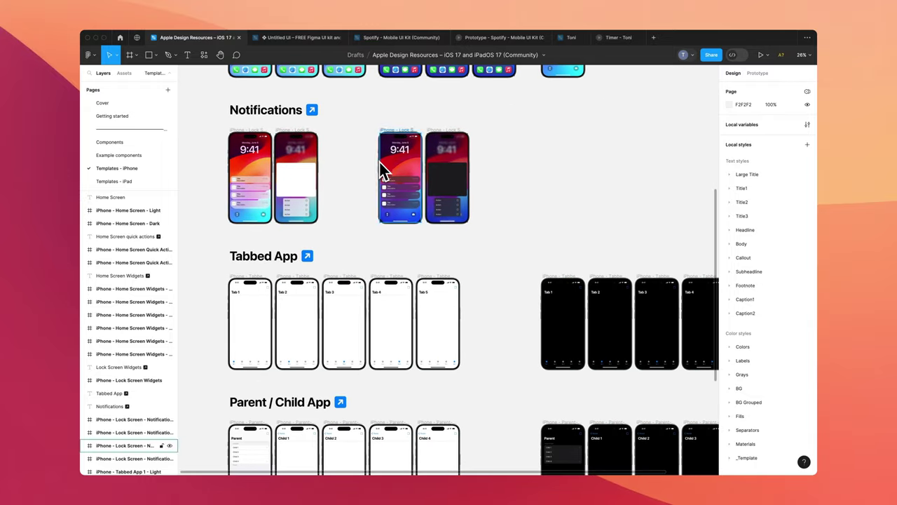
click(138, 38)
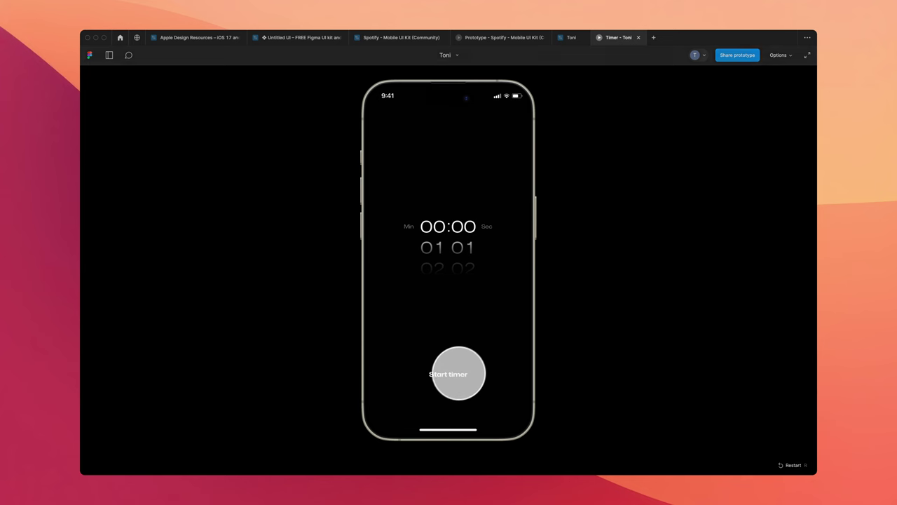
click(459, 374)
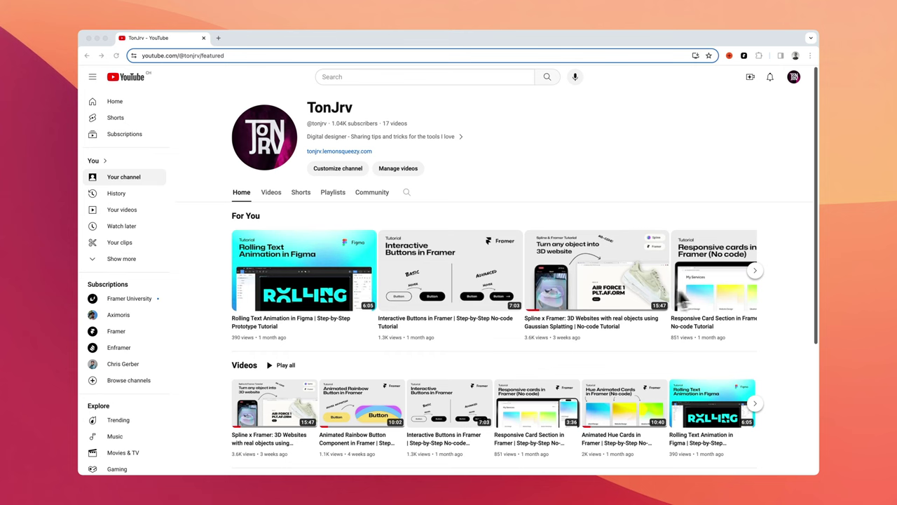
Step: Advance the For You carousel four times to reveal the Figma timer and 3D model tutorials
click(753, 275)
click(755, 276)
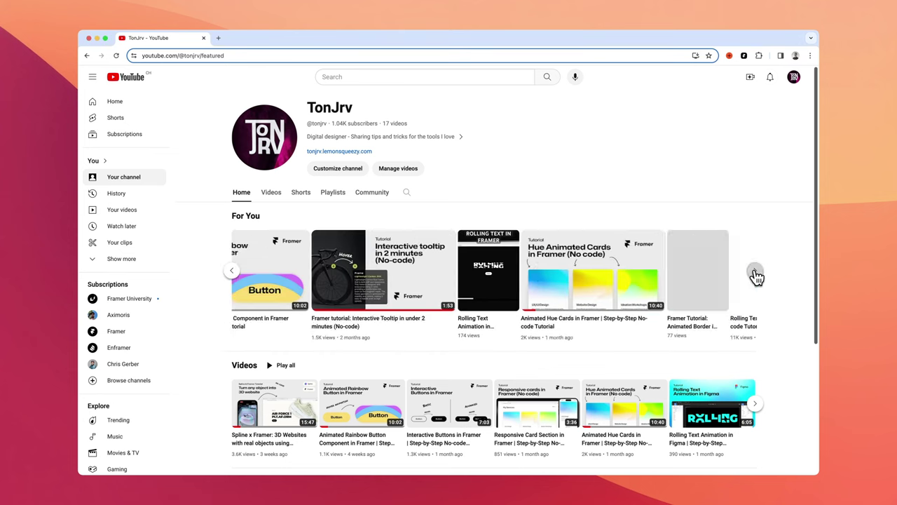
click(755, 275)
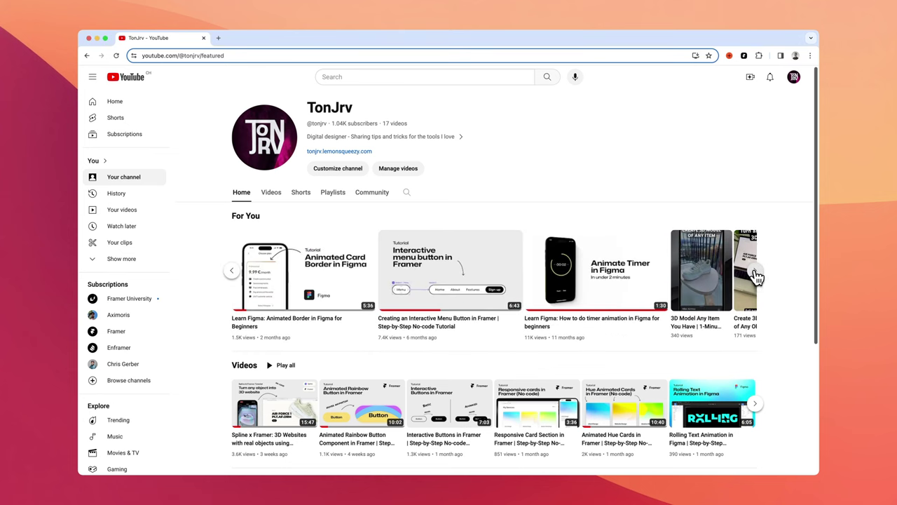
click(756, 276)
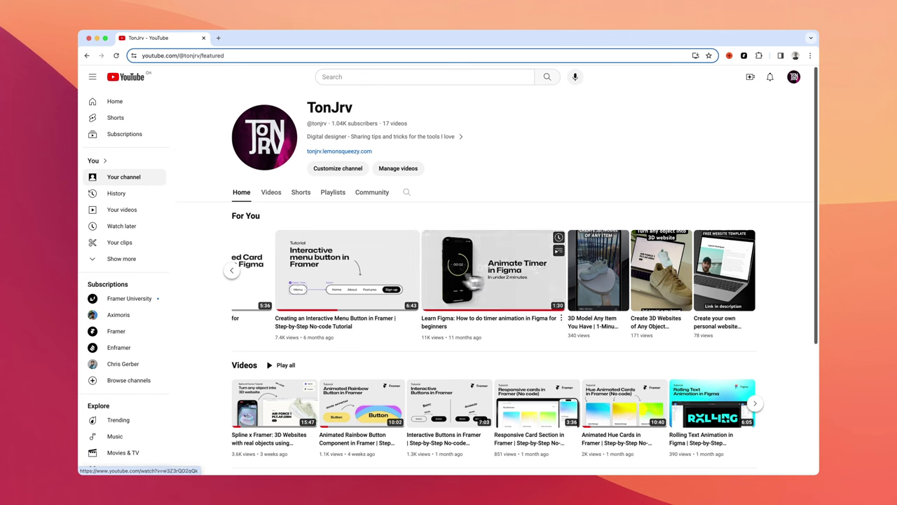